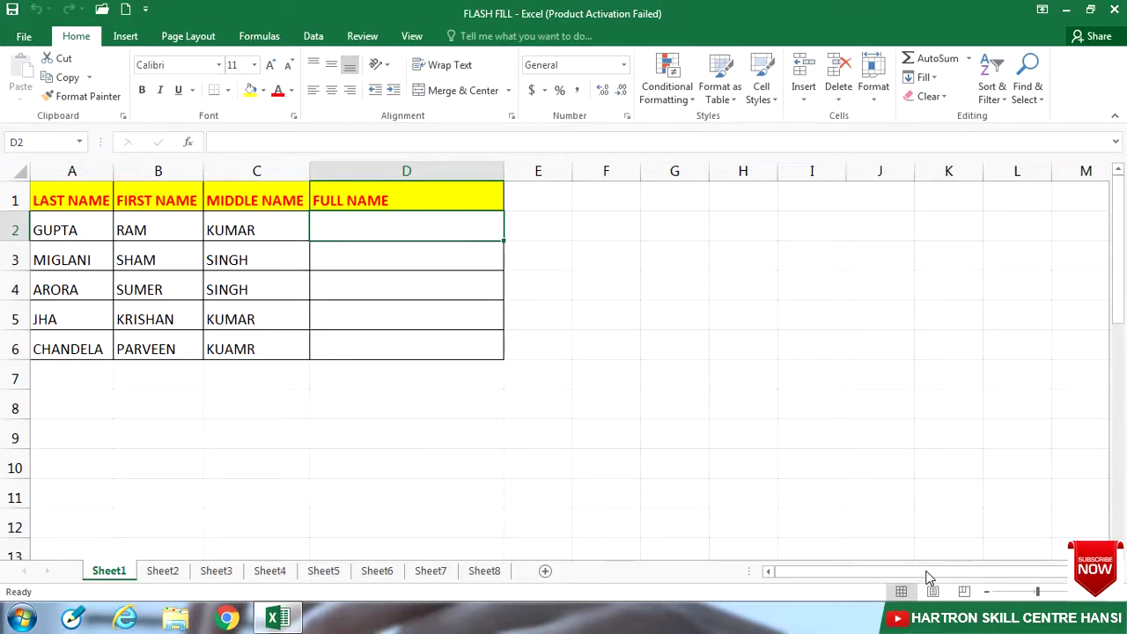
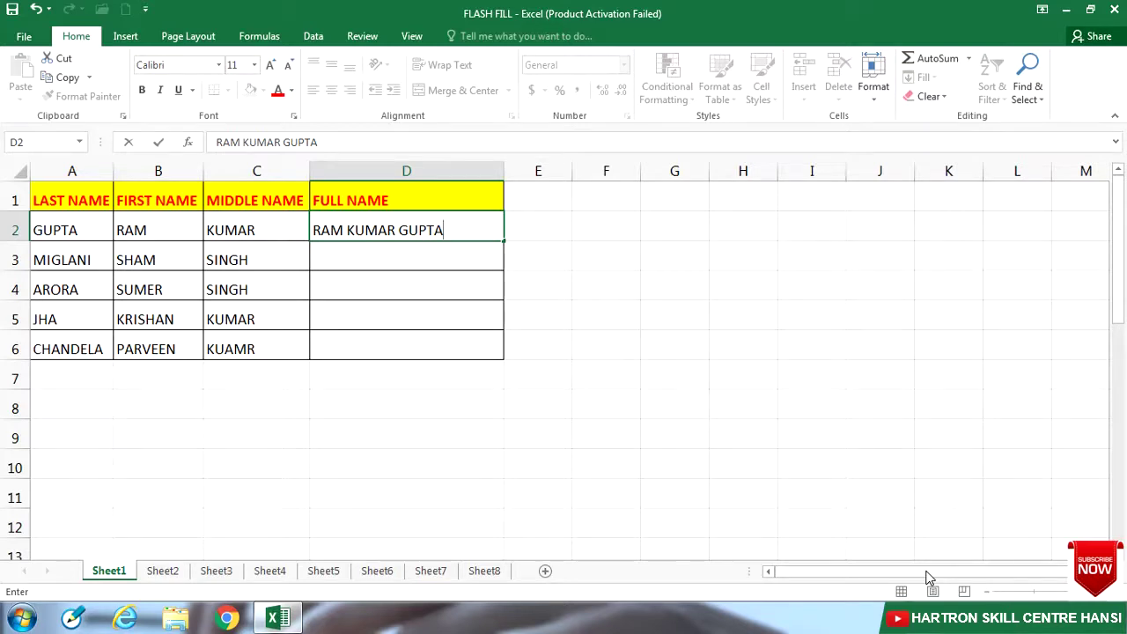
key("Return")
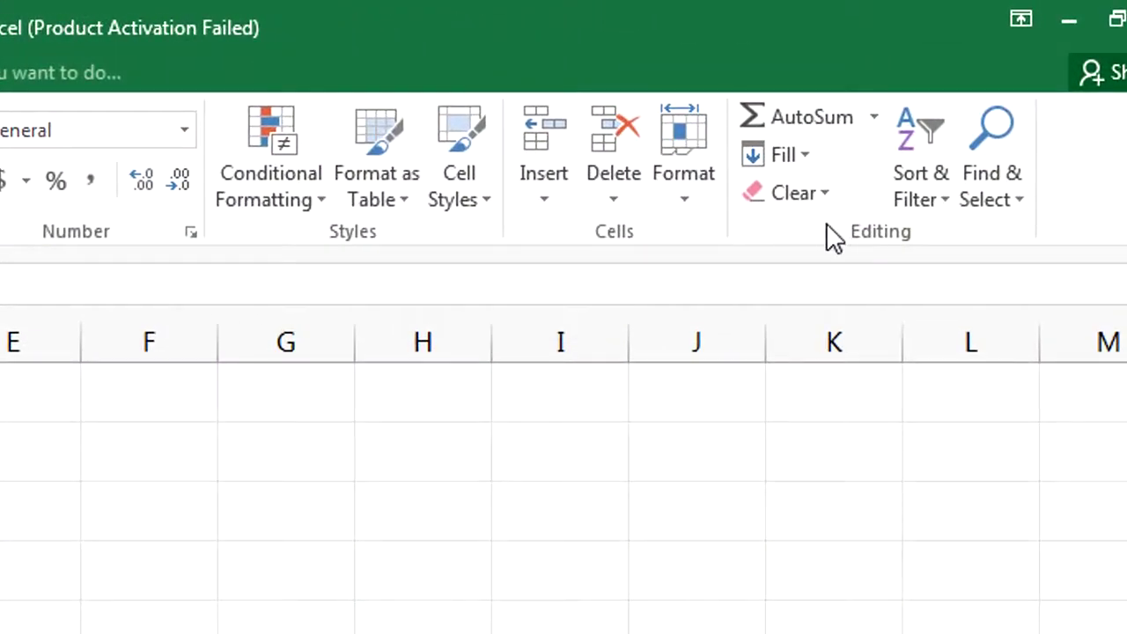
left_click(801, 159)
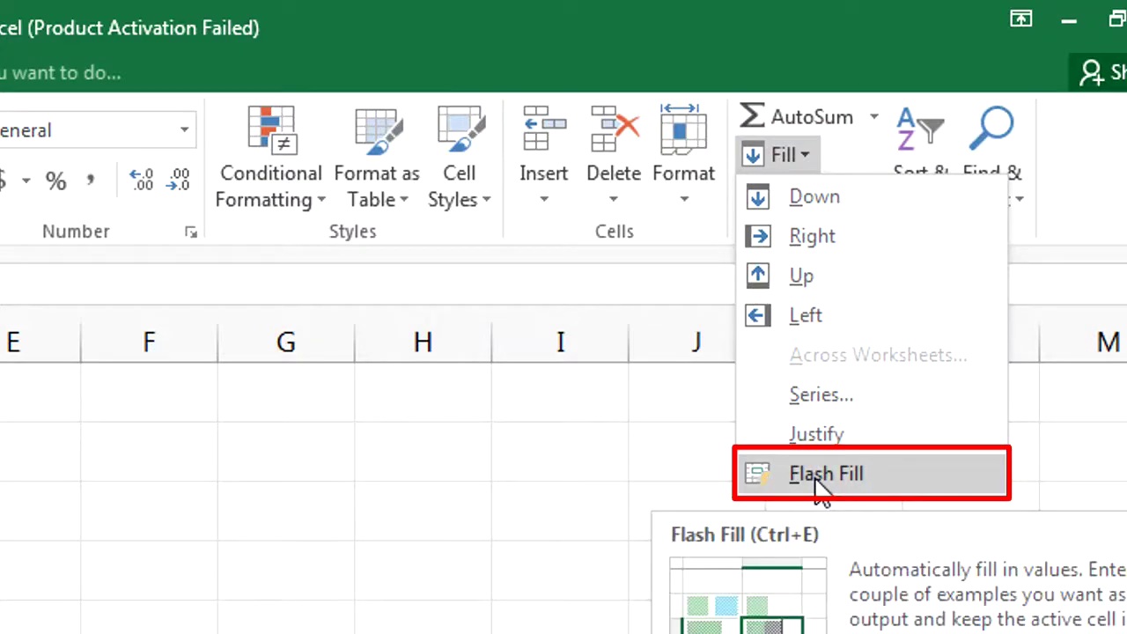
left_click(252, 41)
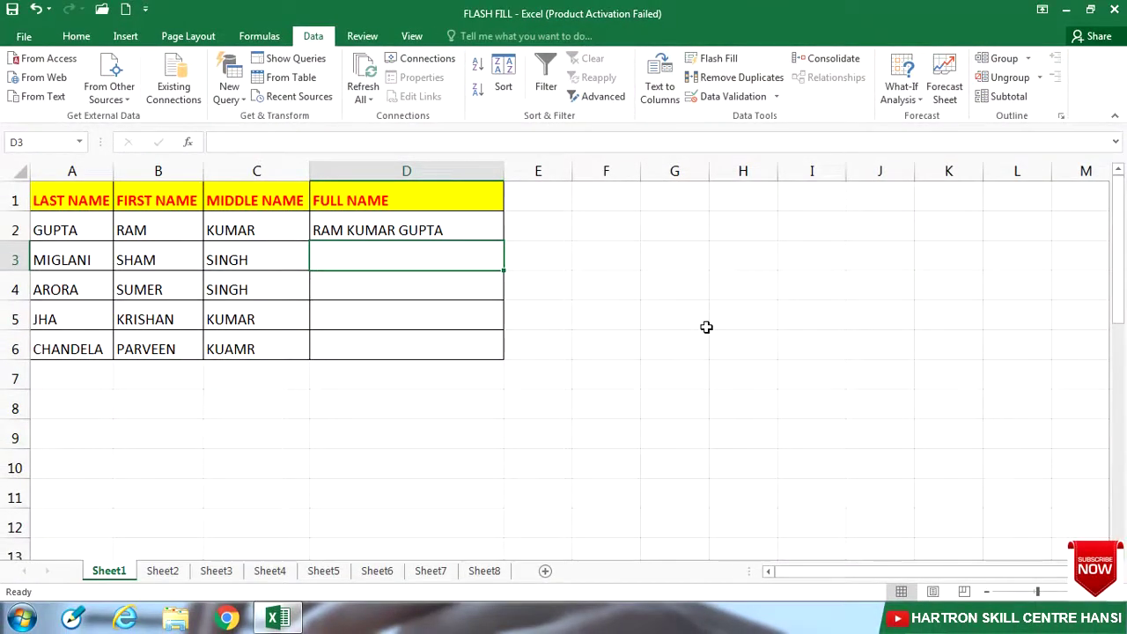
left_click(86, 38)
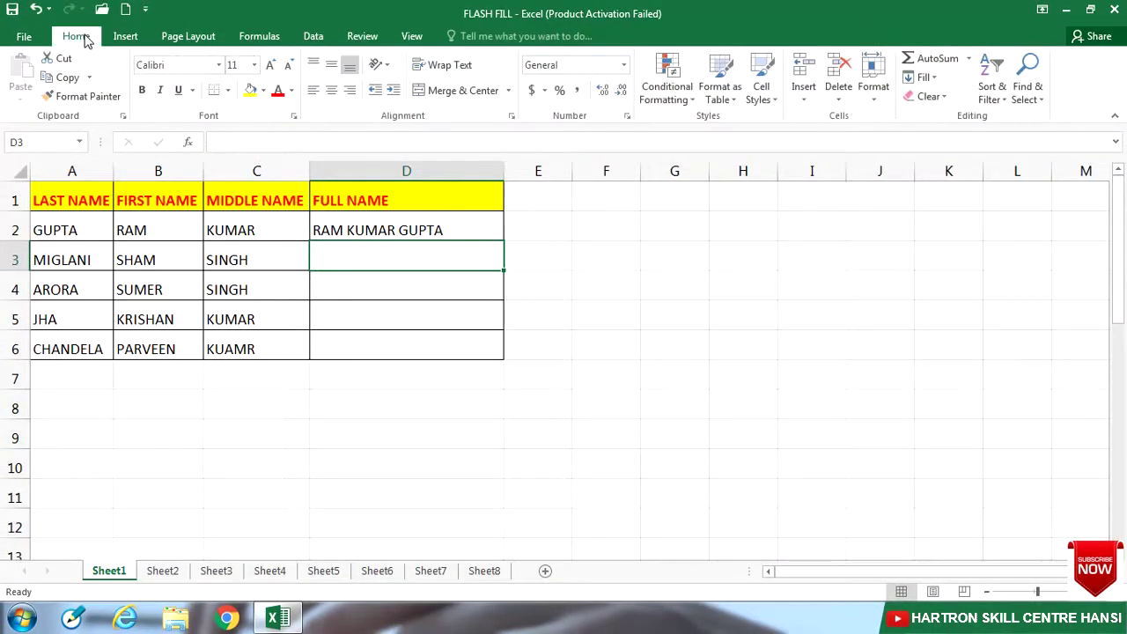
left_click(926, 78)
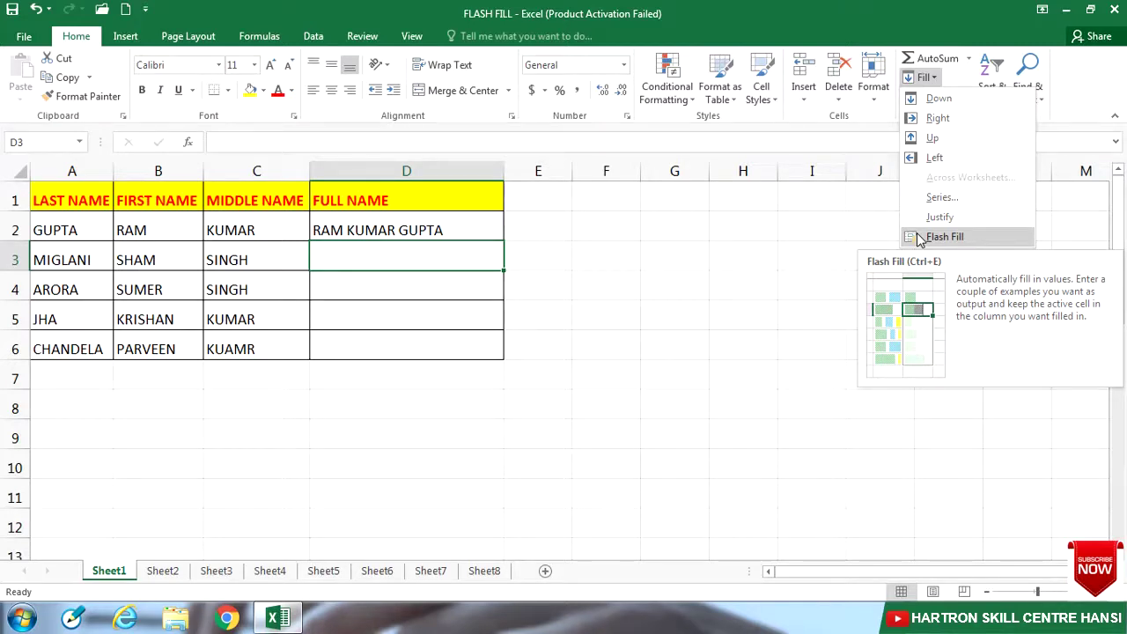
left_click(420, 265)
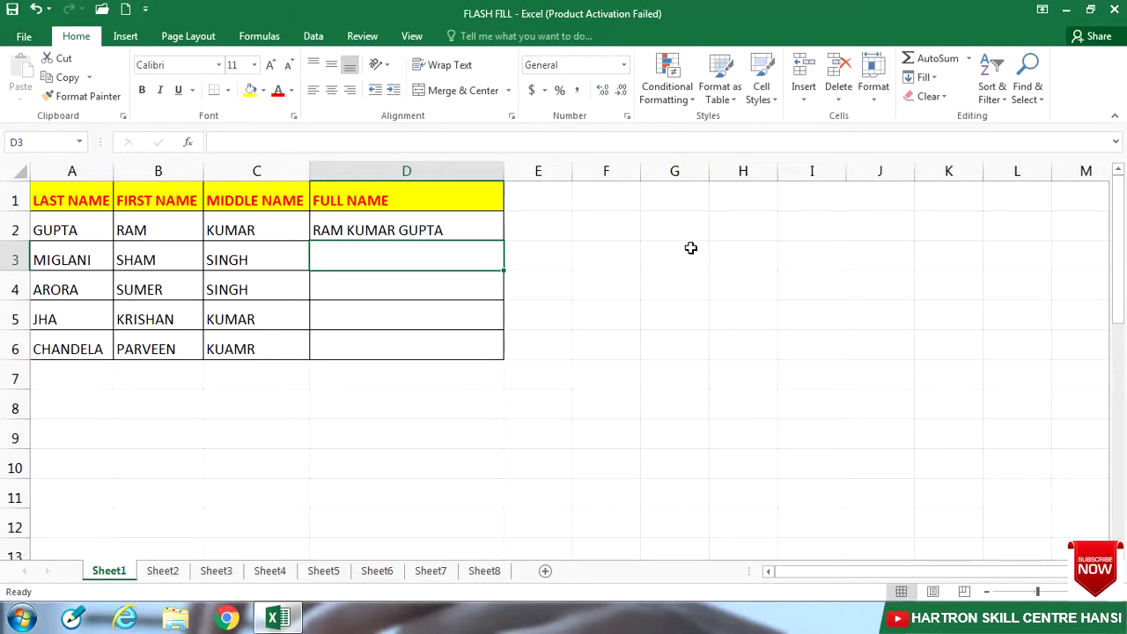
Step: Flash Fill the remaining full names into D3:D6
key("ctrl+e")
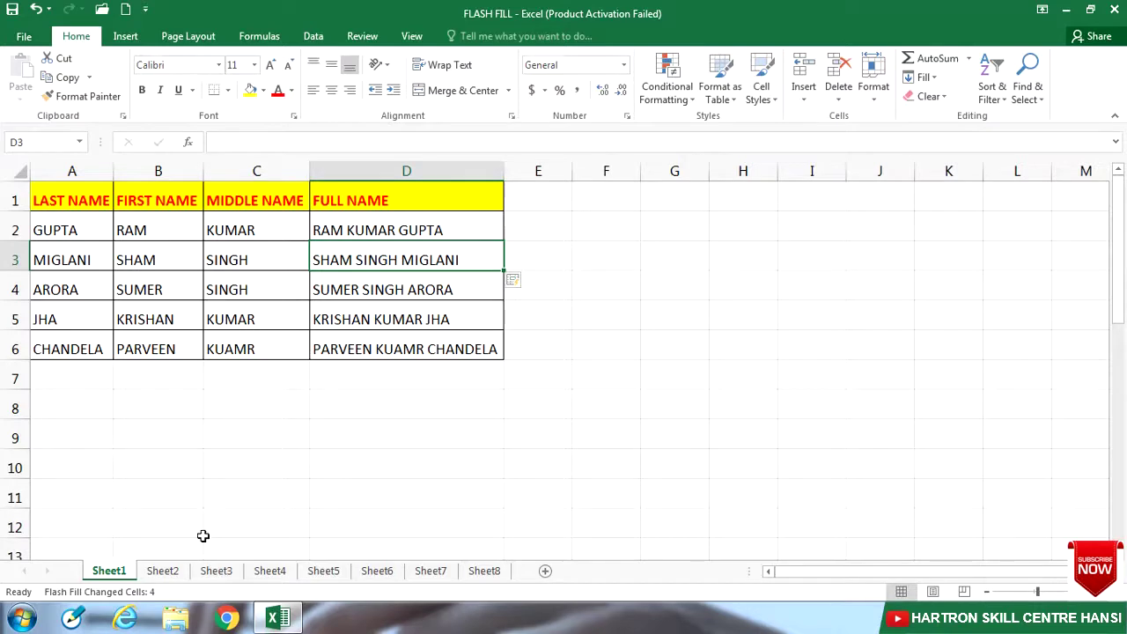
Step: Switch to Sheet2's letter-case table
left_click(162, 571)
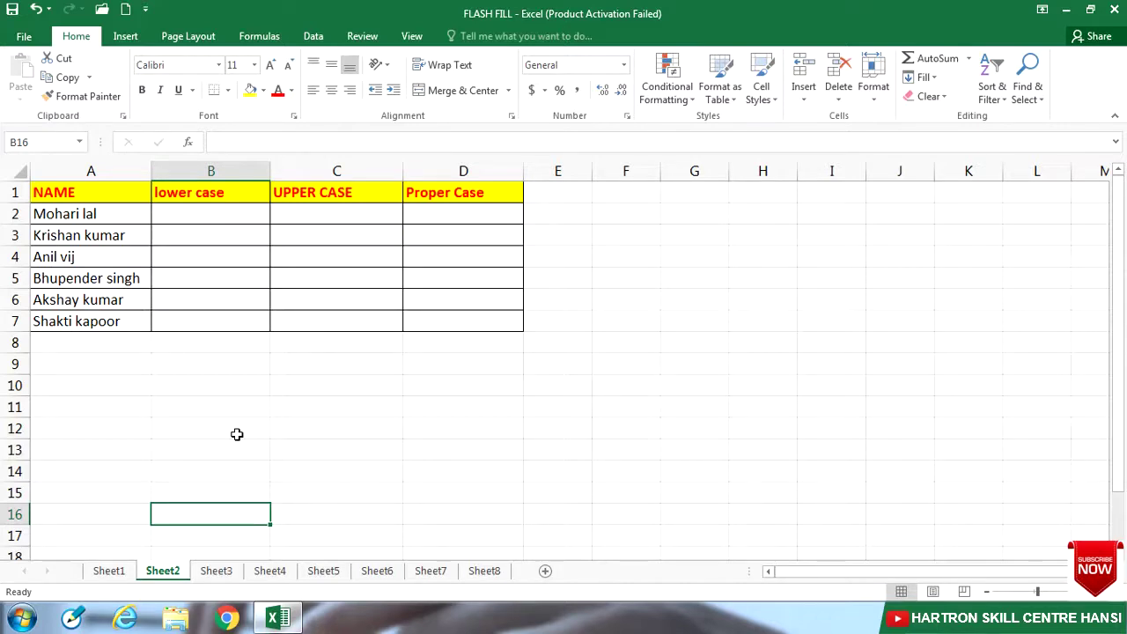
left_click(214, 216)
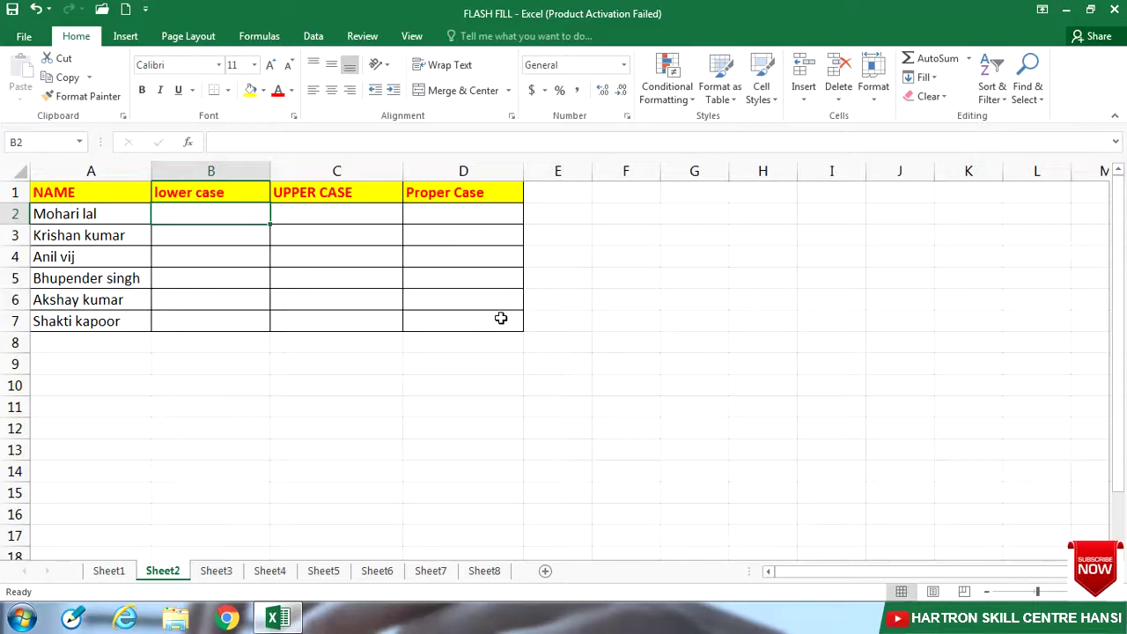
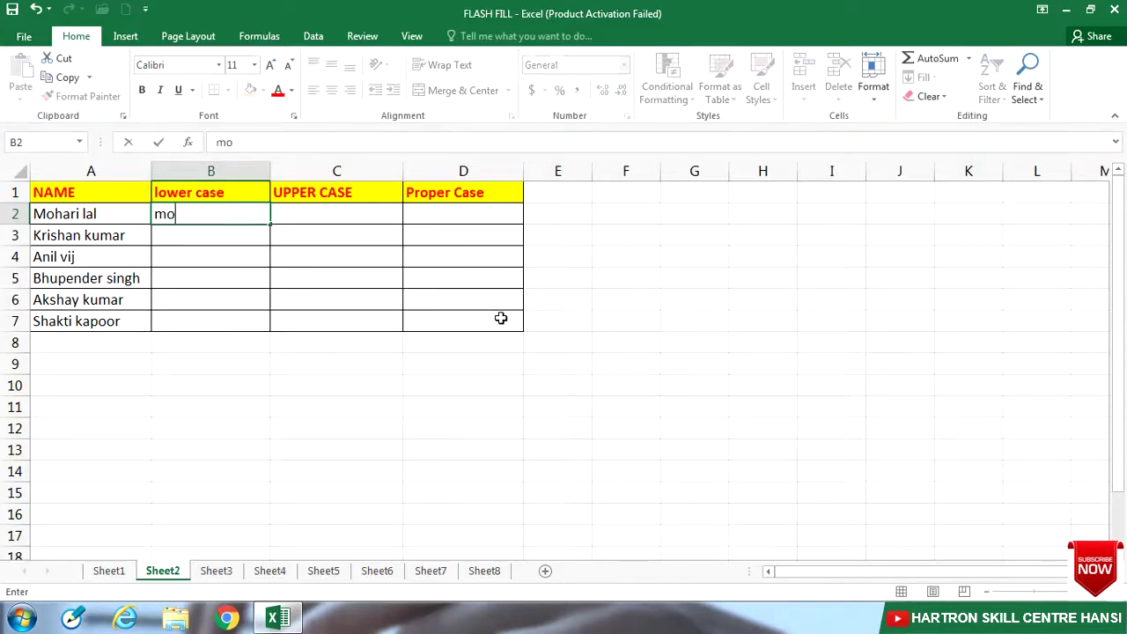
key("Return")
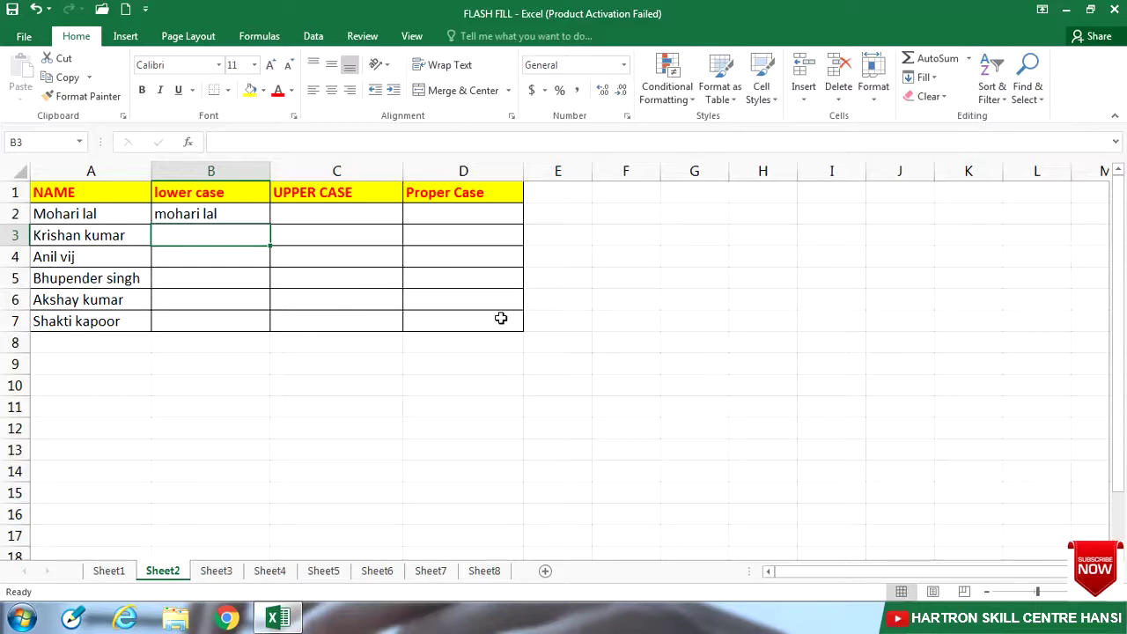
key("ctrl+e")
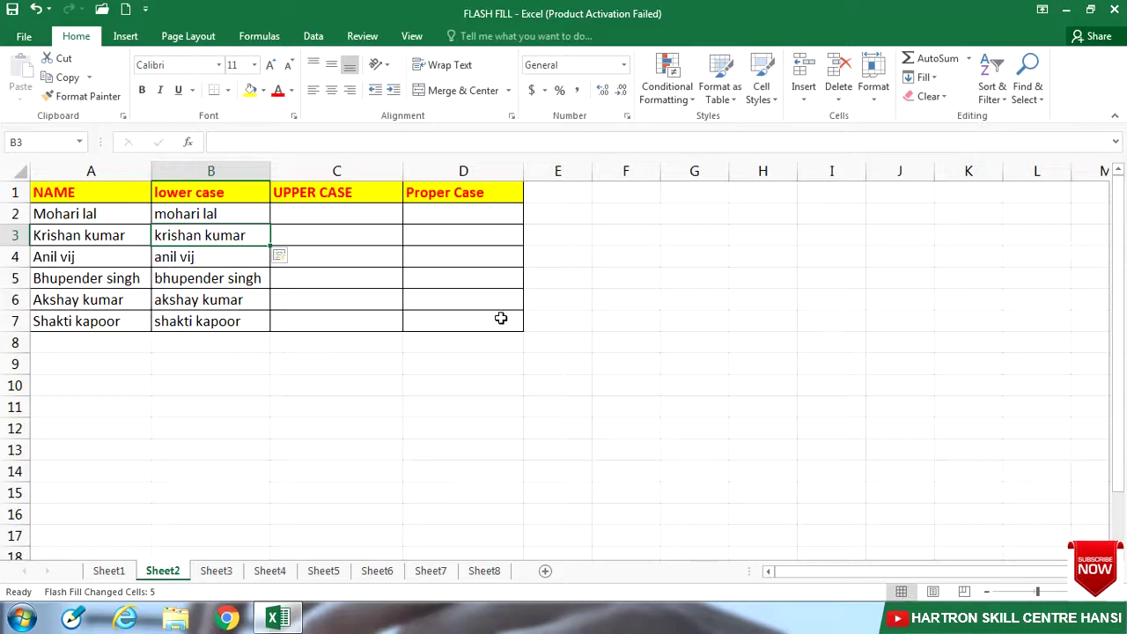
left_click(377, 217)
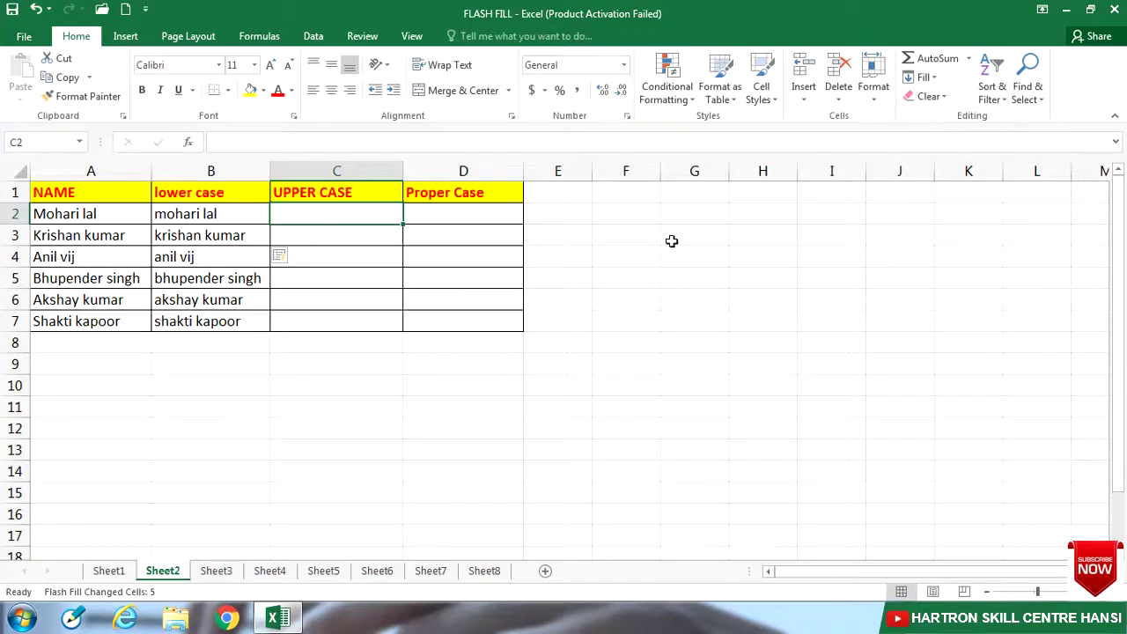
key("BackSpace")
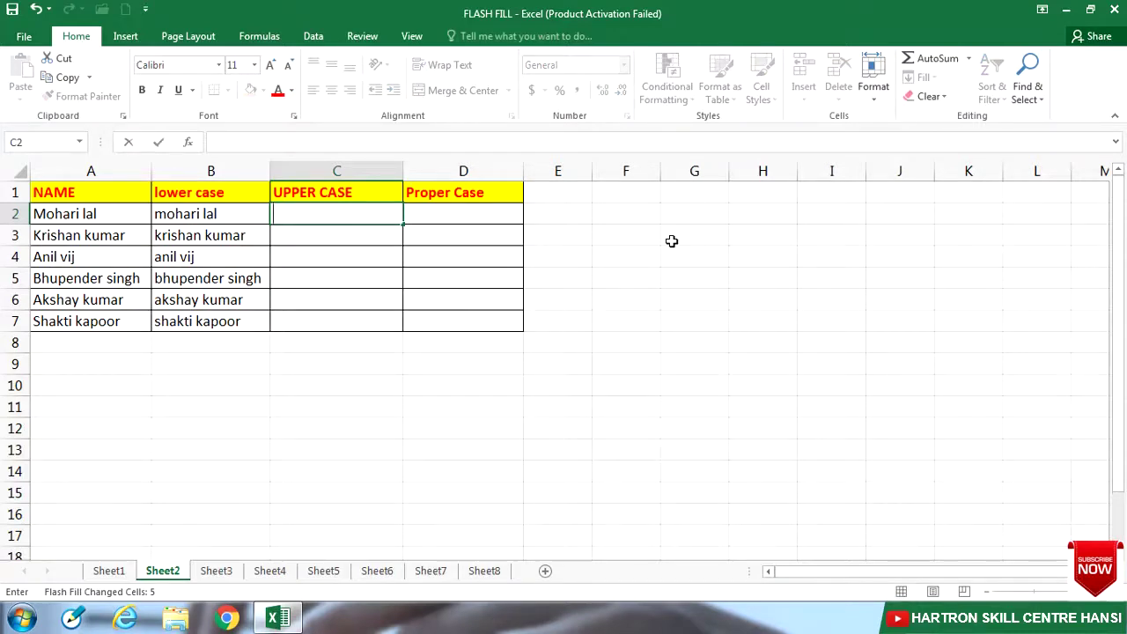
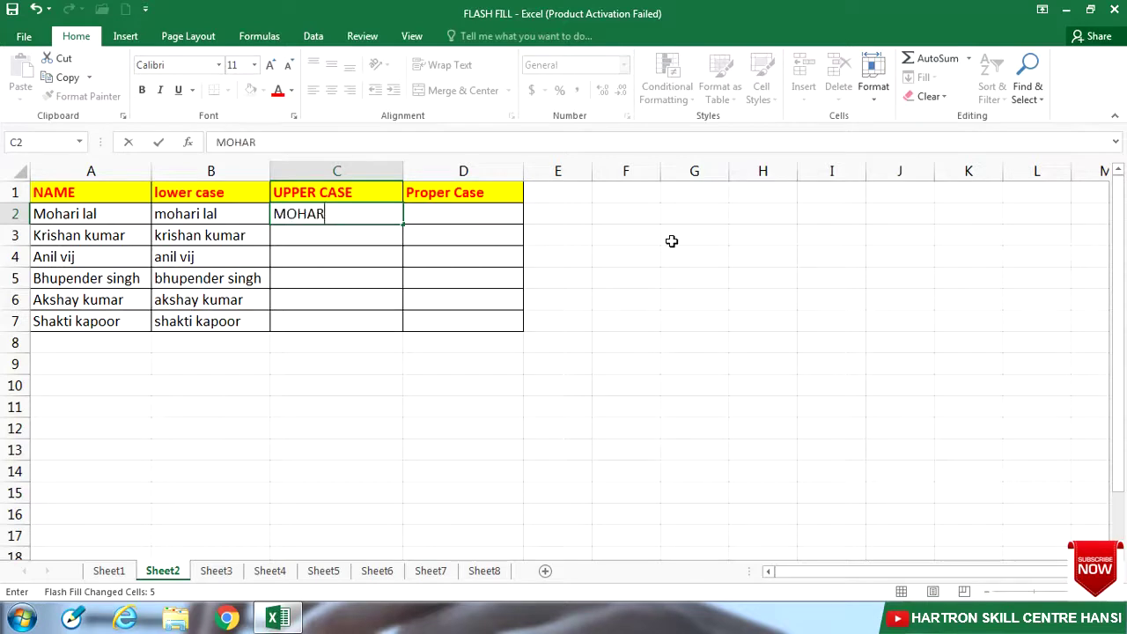
key("Return")
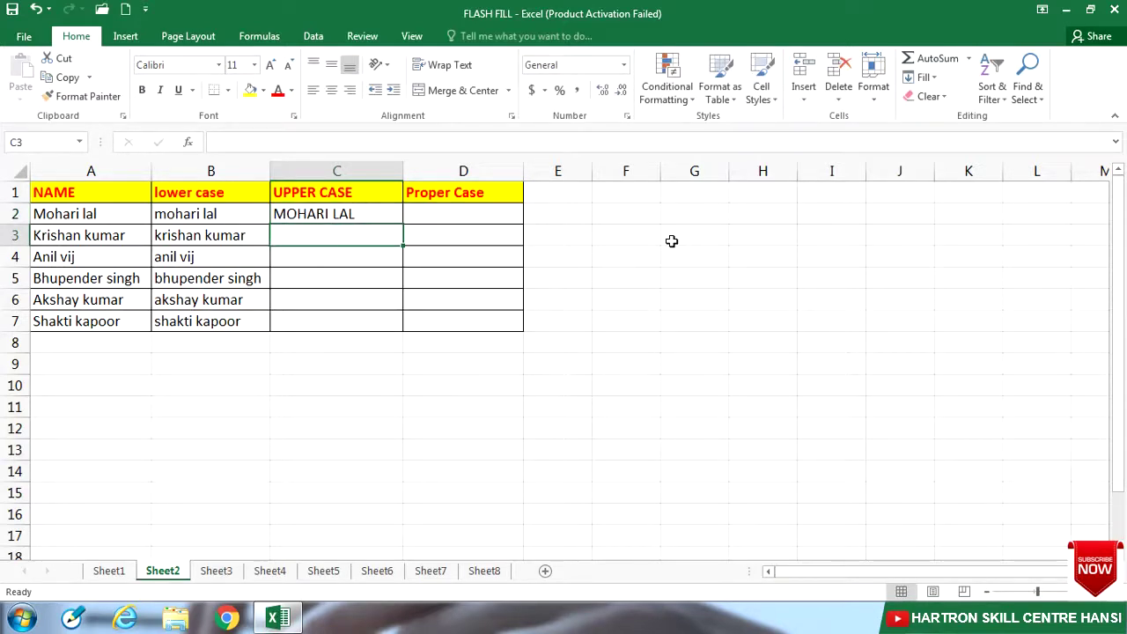
key("ctrl+e")
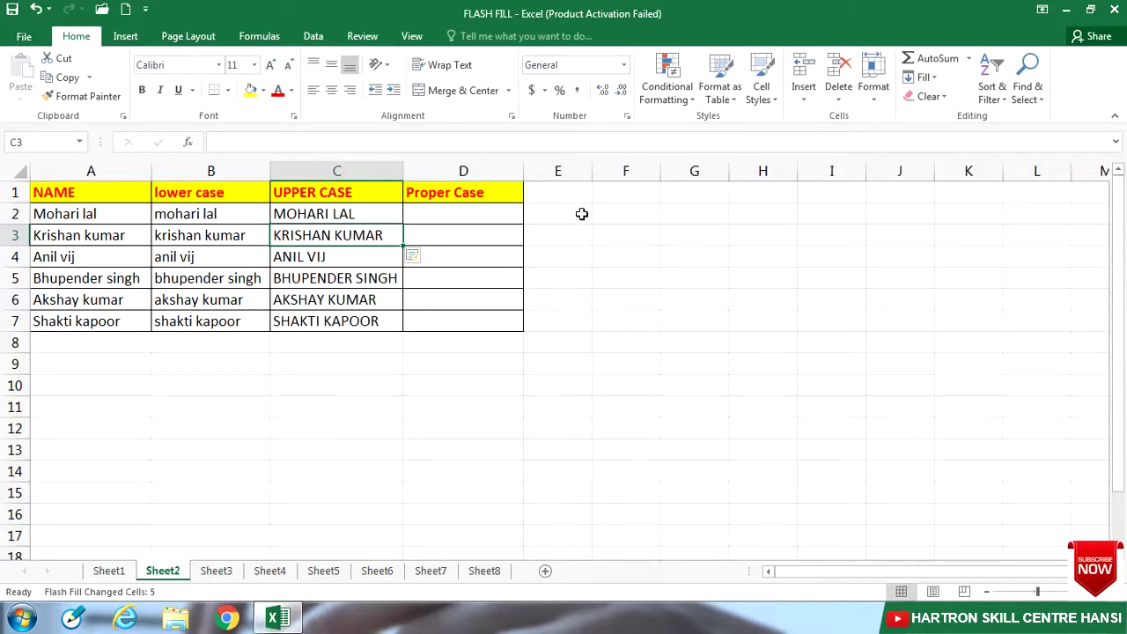
left_click(501, 213)
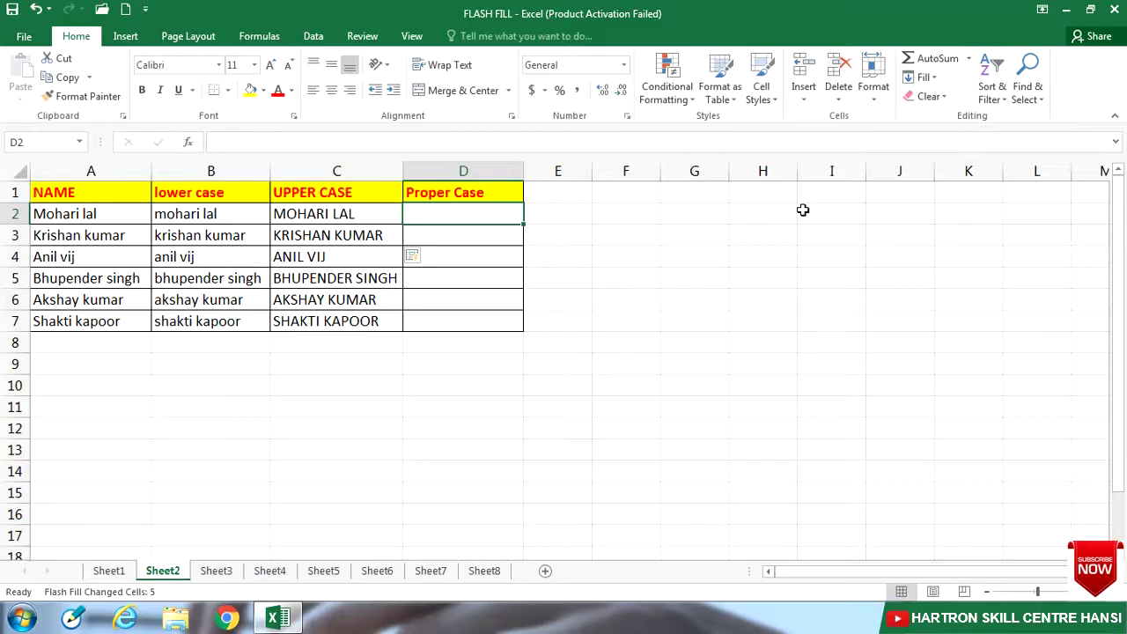
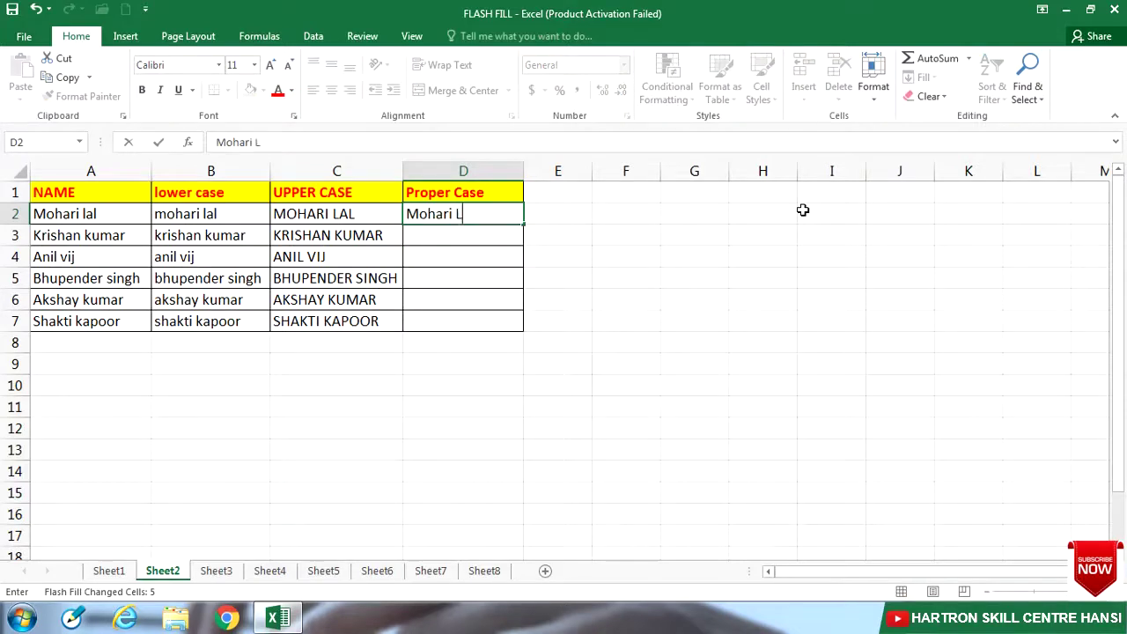
key("Return")
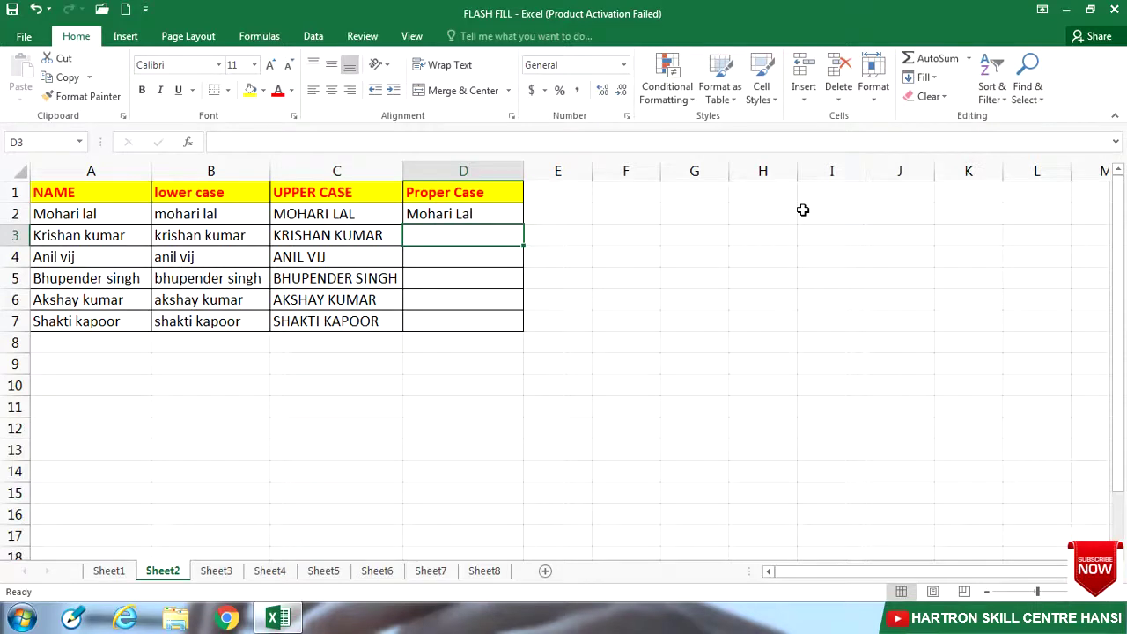
key("ctrl+e")
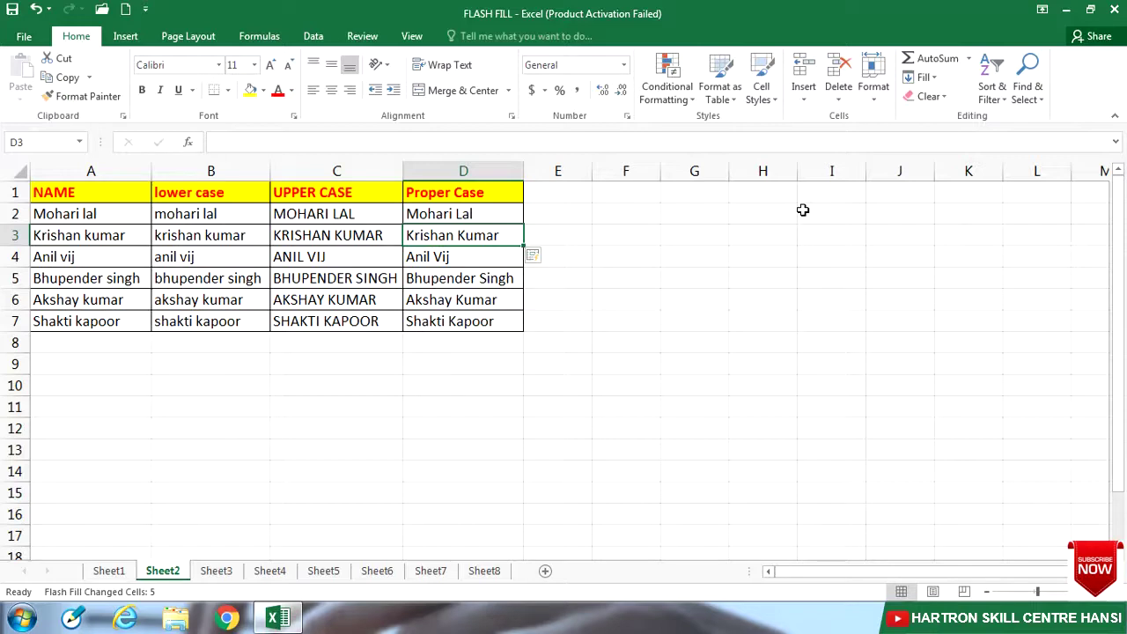
left_click(216, 572)
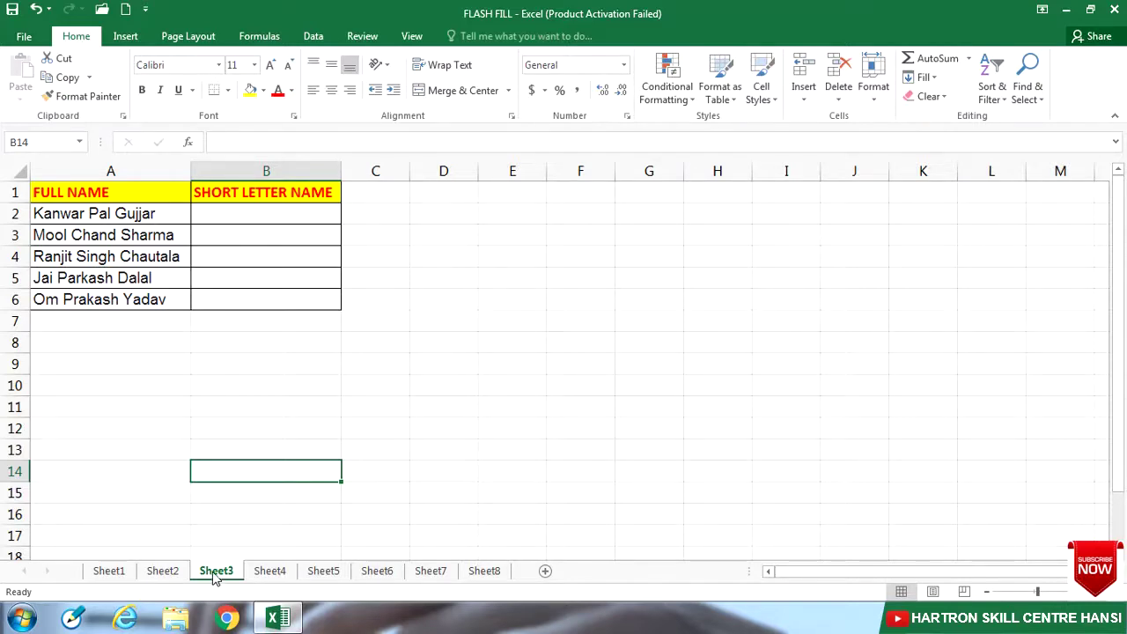
left_click(267, 214)
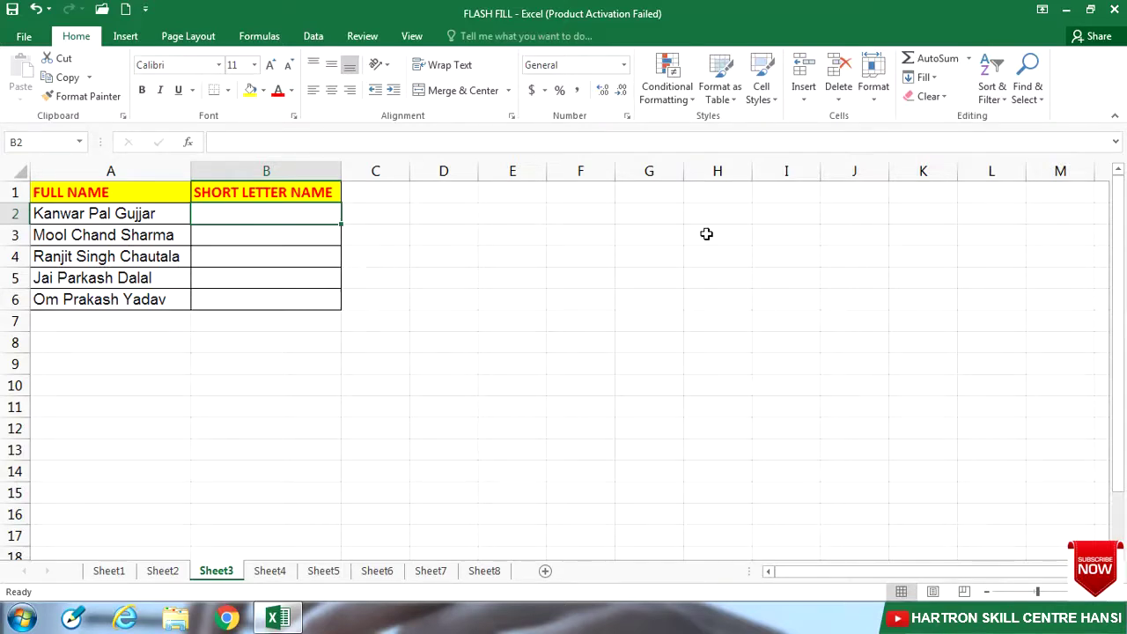
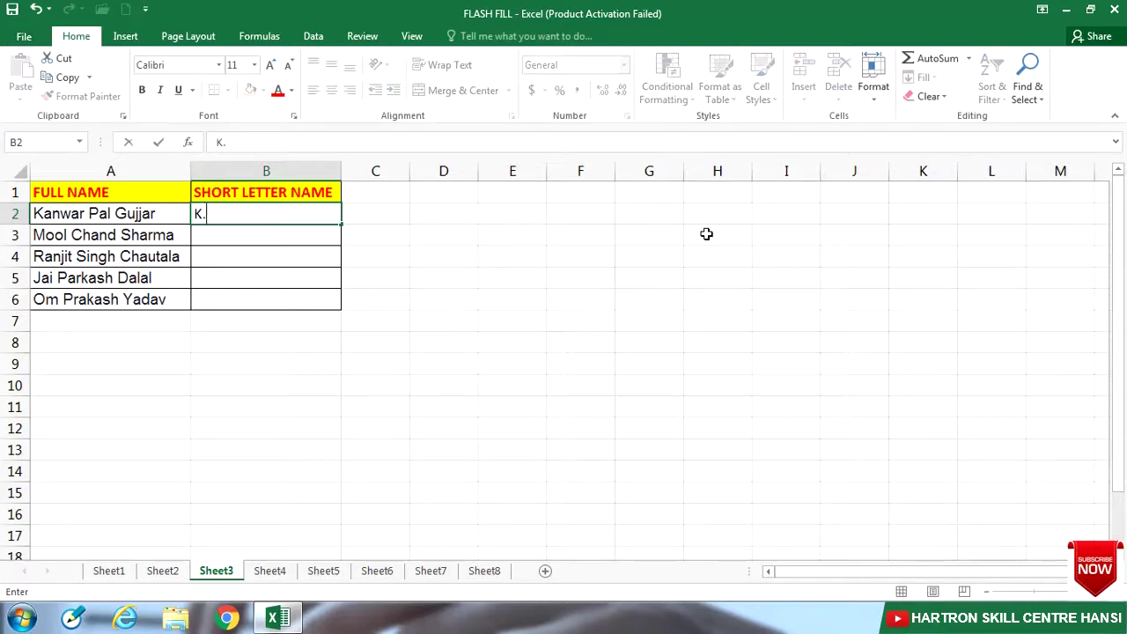
key("ctrl+Return")
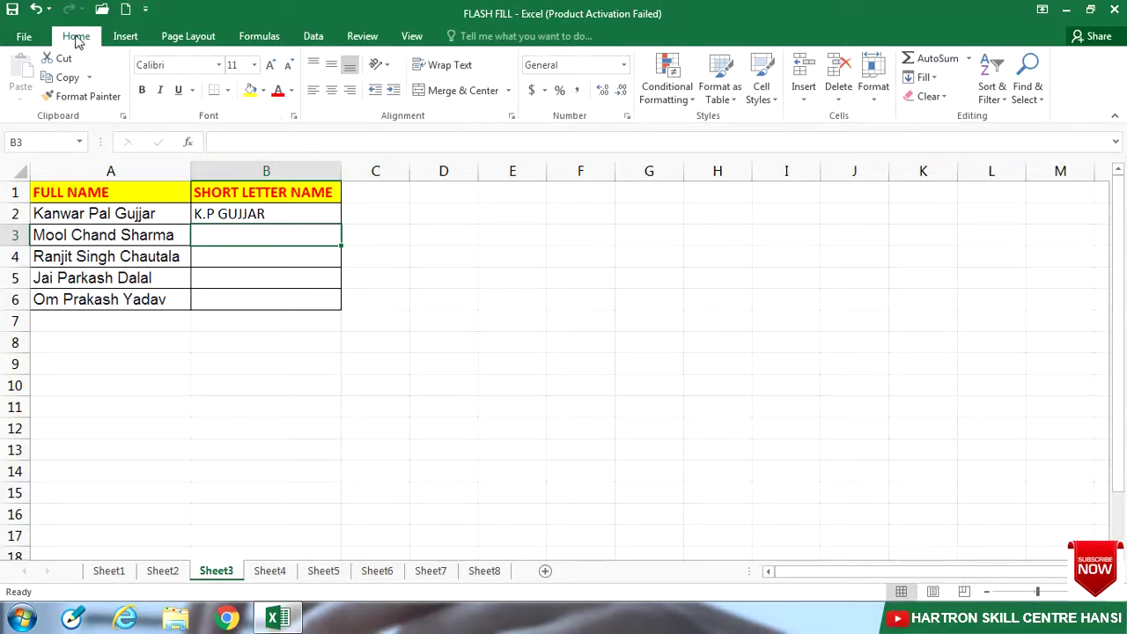
left_click(920, 78)
left_click(945, 237)
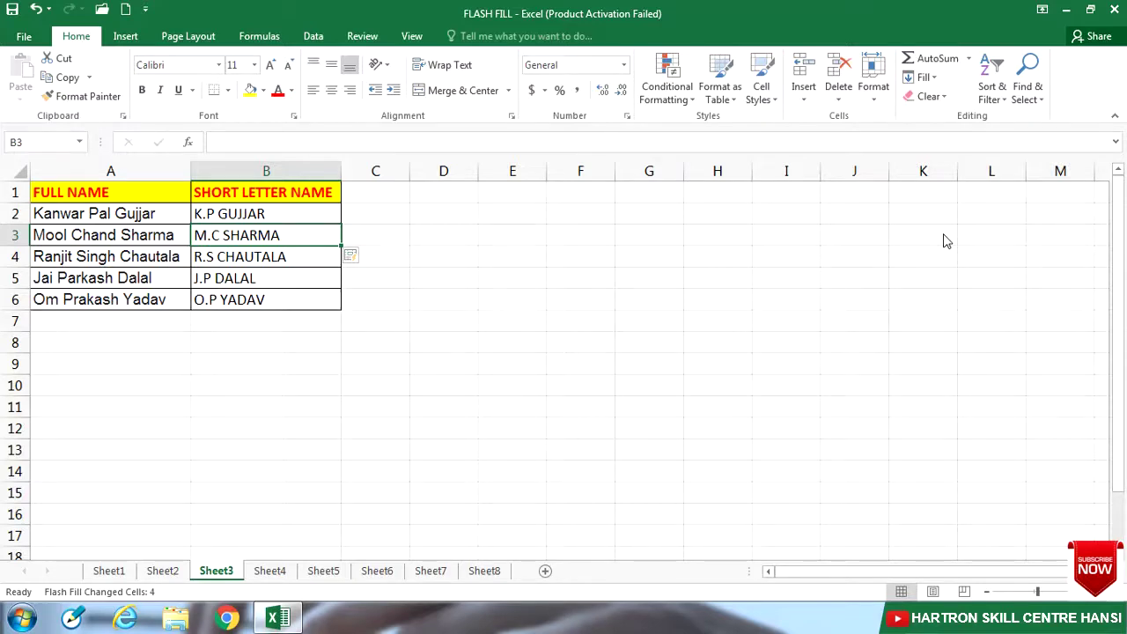
left_click(271, 572)
left_click(294, 214)
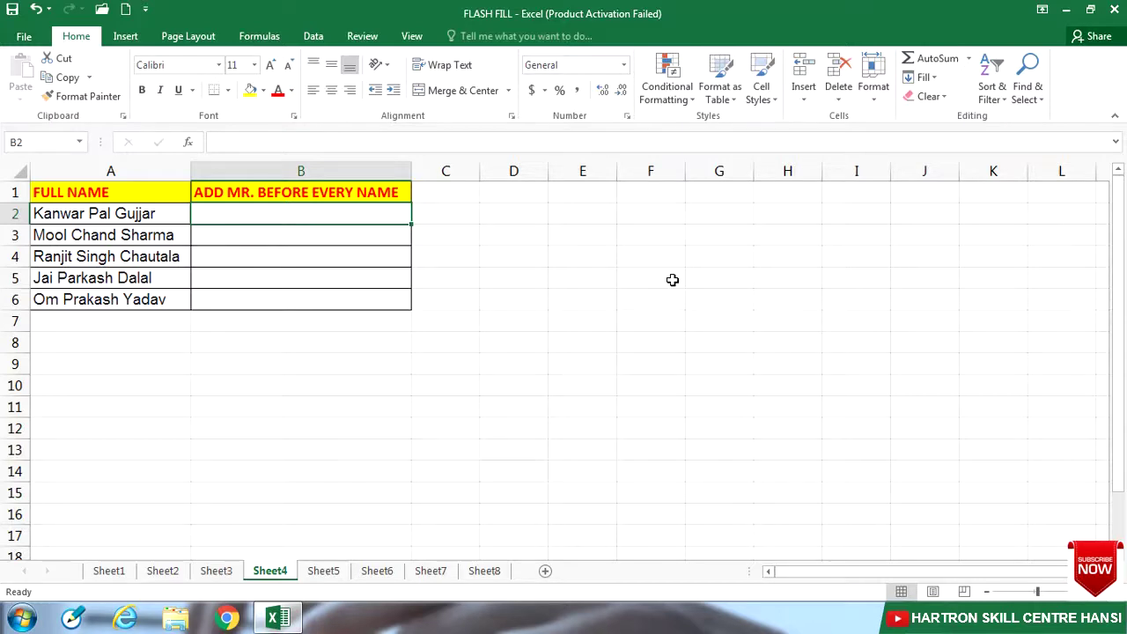
key("F2")
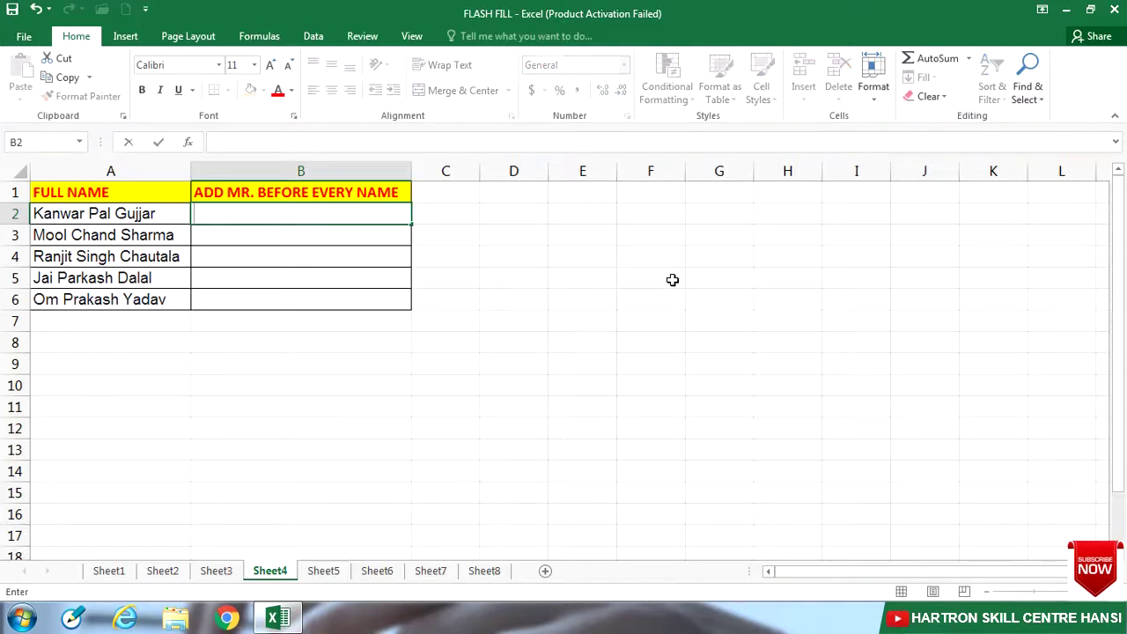
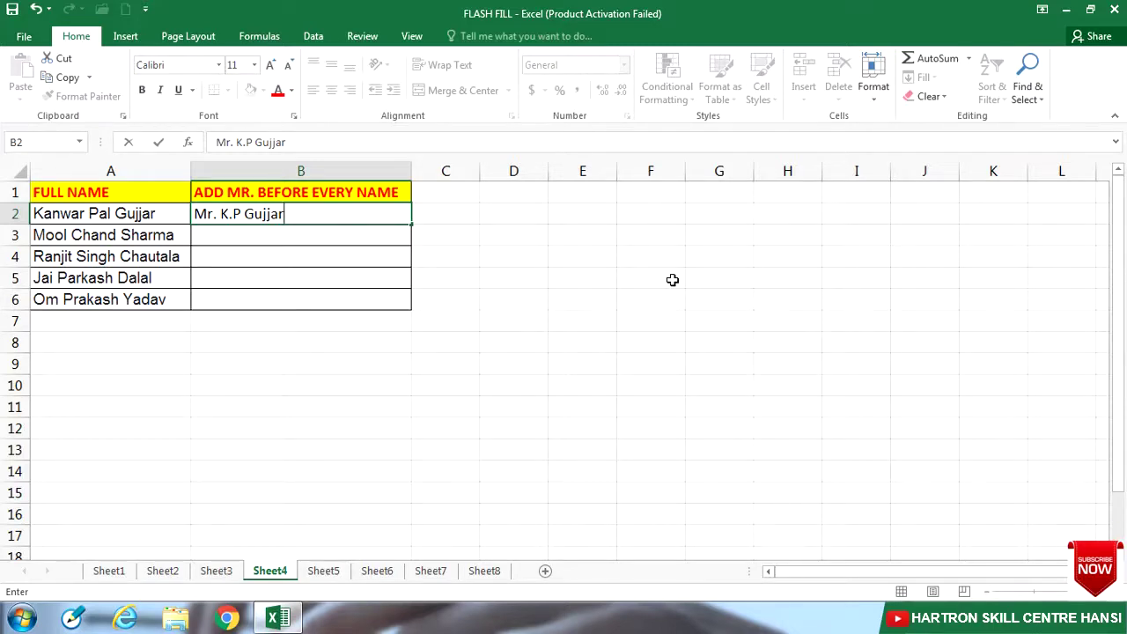
key("Return")
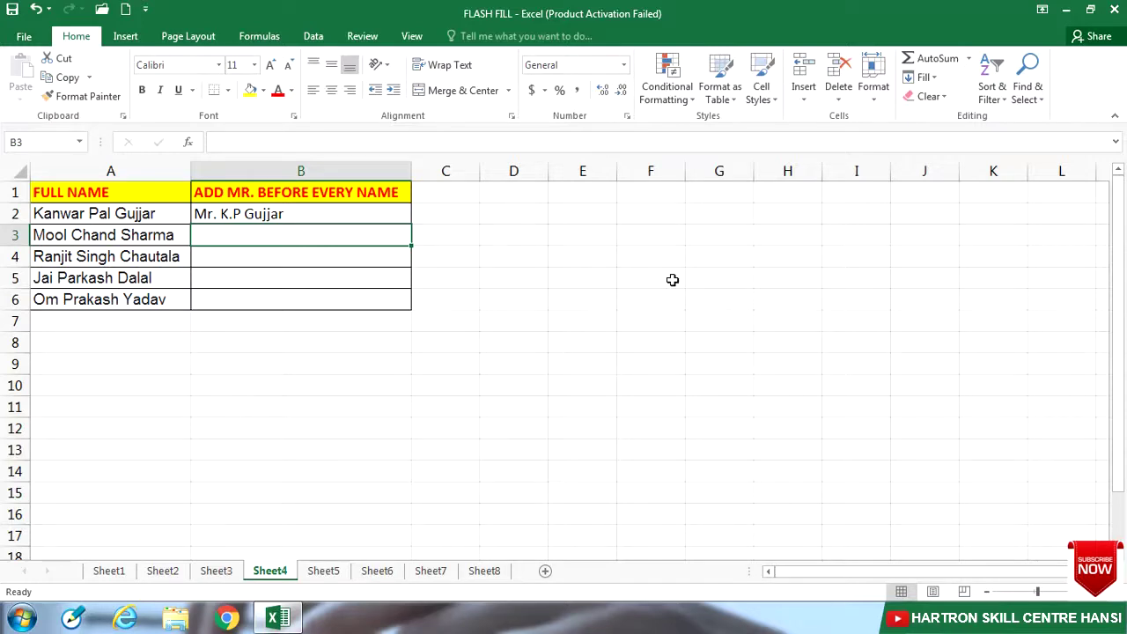
key("ctrl+e")
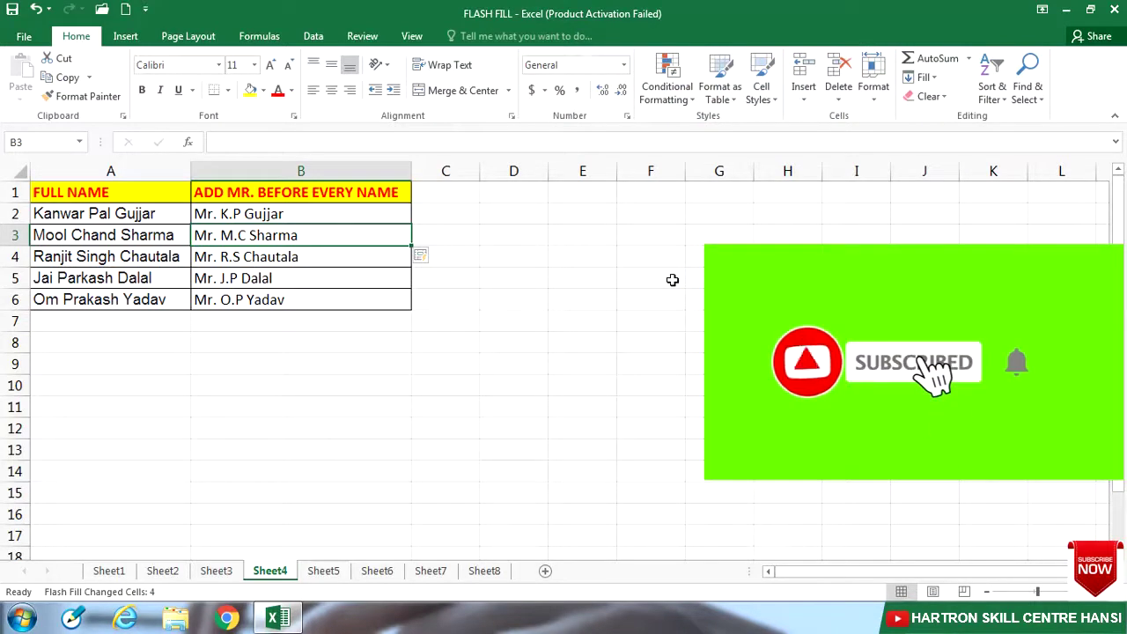
left_click(323, 570)
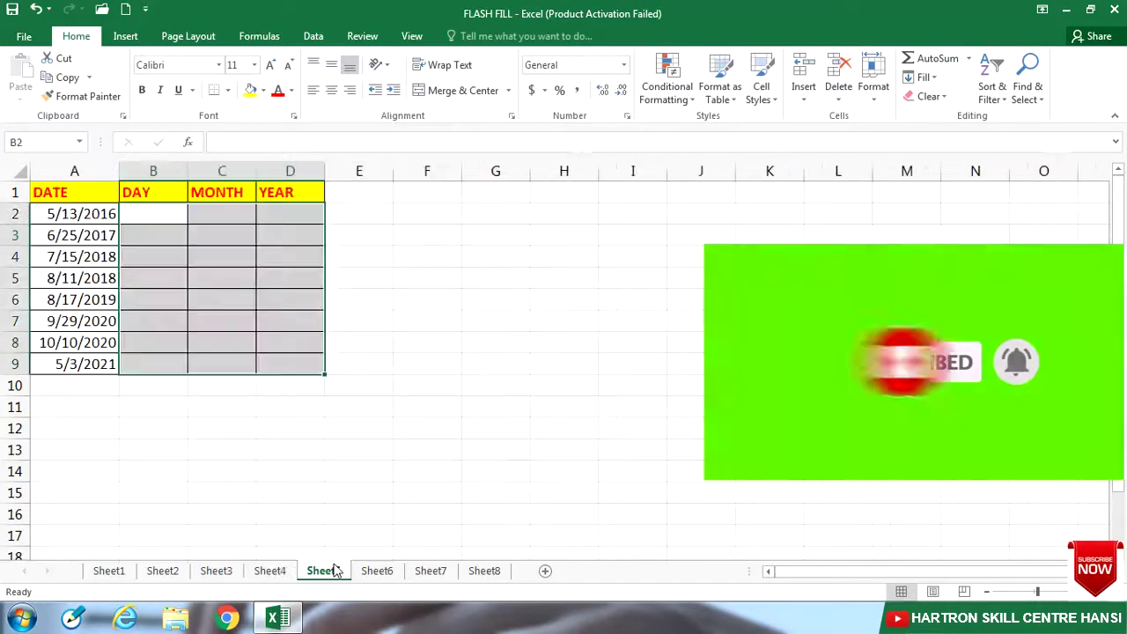
Step: Flash Fill the DAY column from the example 13 in B2
left_click(156, 216)
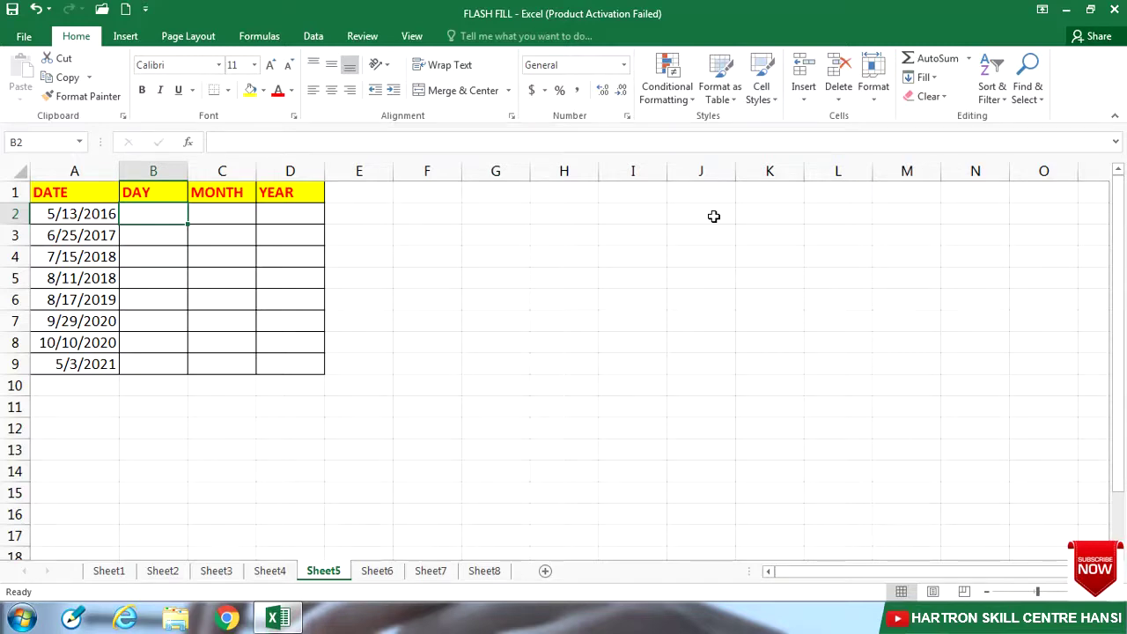
type("13")
key("Return")
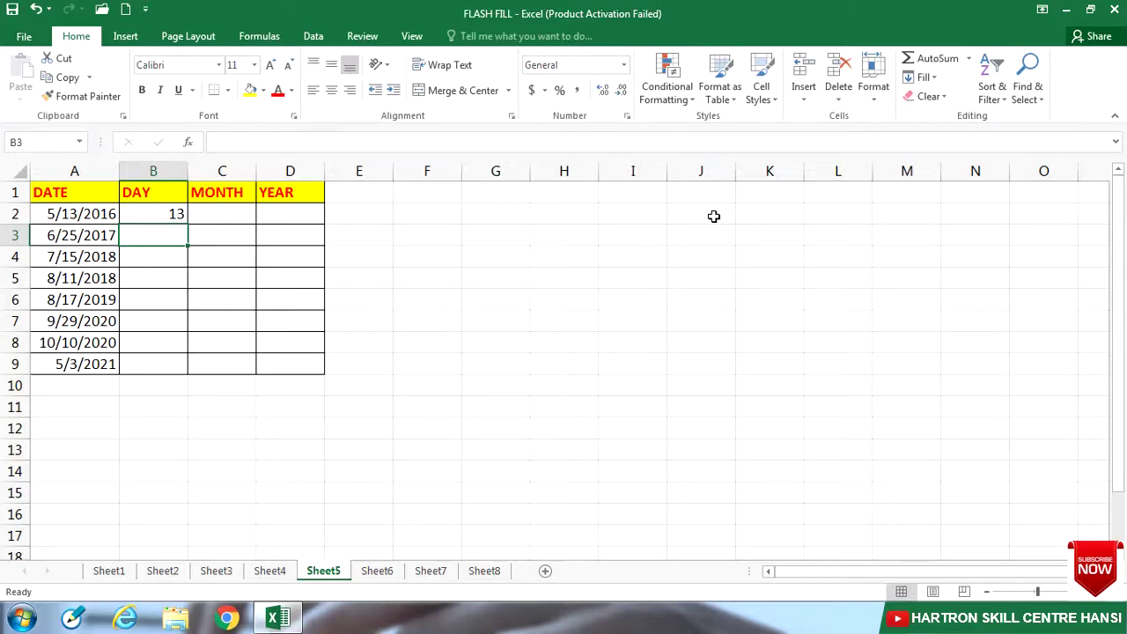
key("ctrl+e")
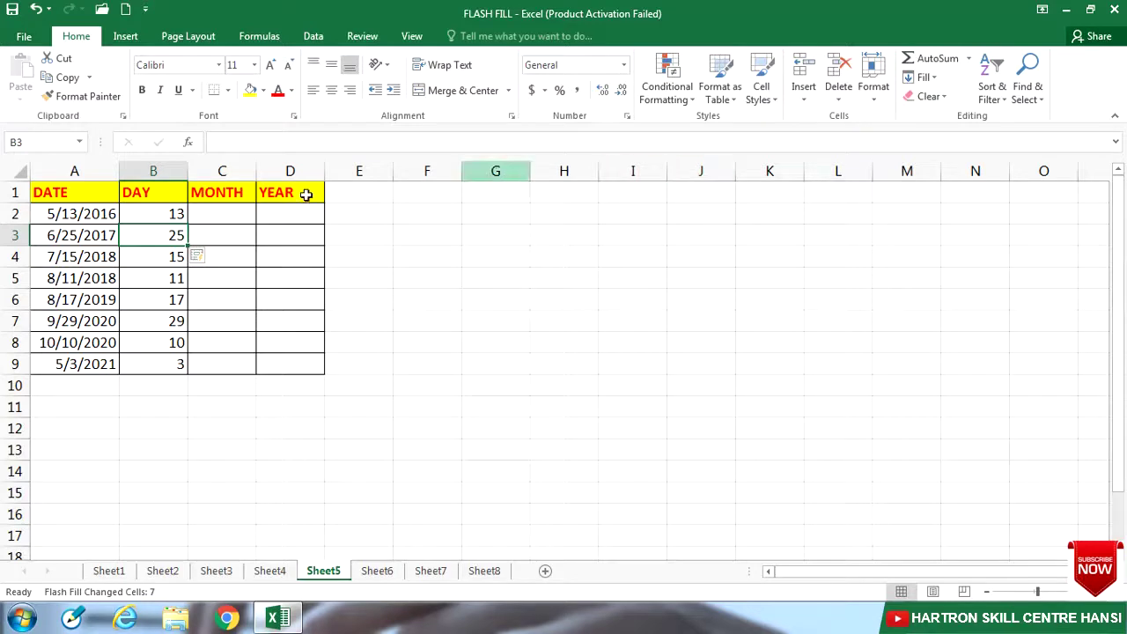
Step: Flash Fill the MONTH column from the example 5 in C2
left_click(214, 213)
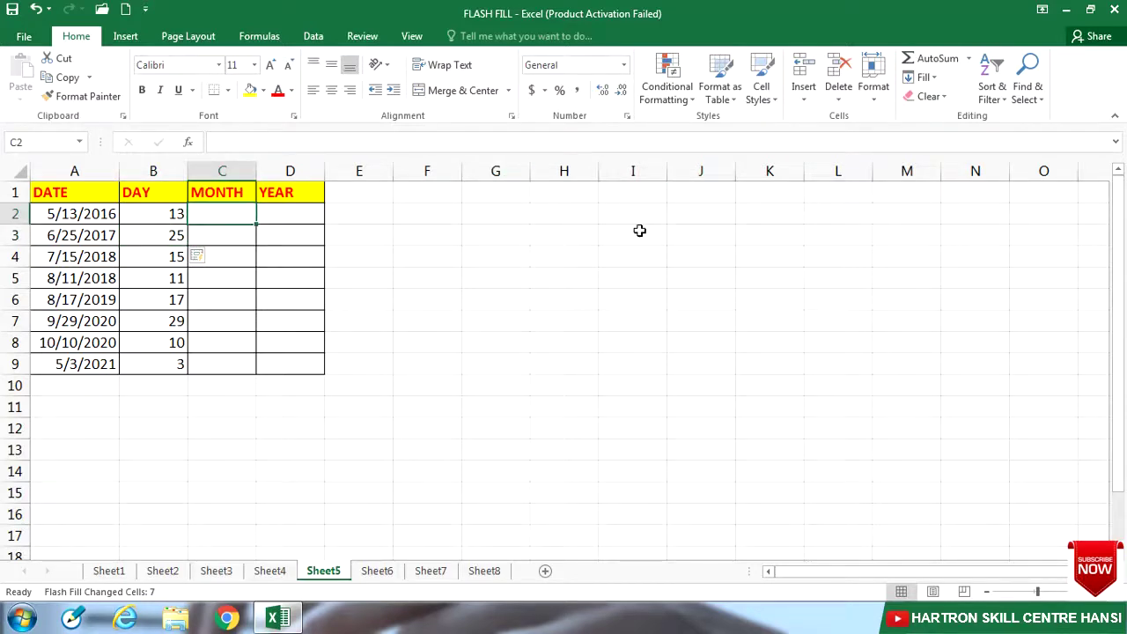
type("5")
key("Return")
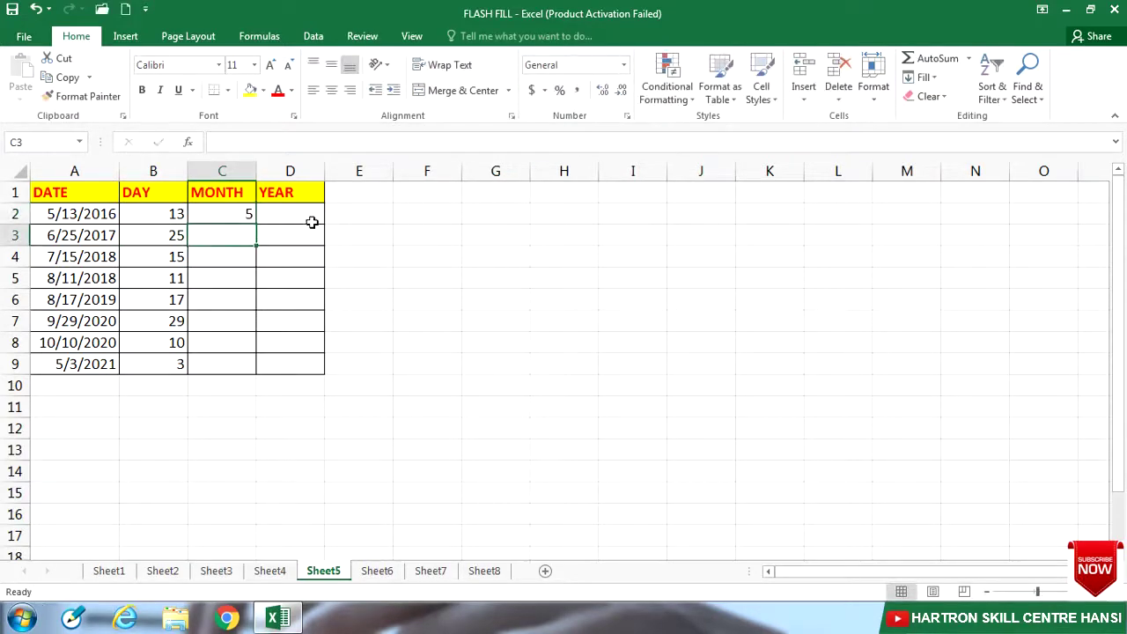
key("ctrl+e")
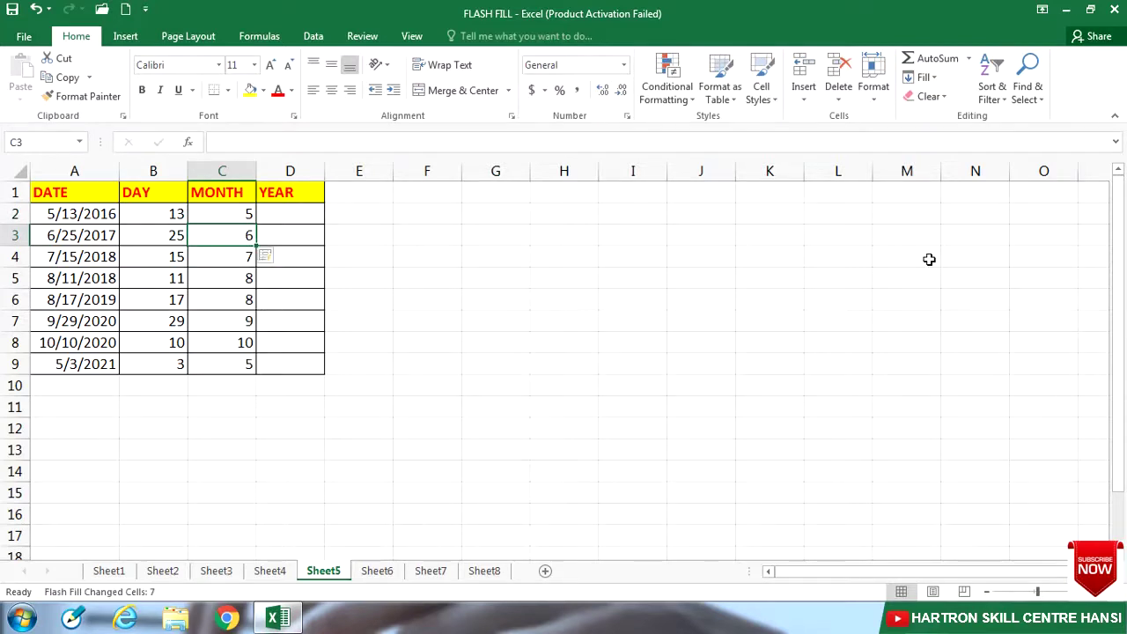
Step: Flash Fill the YEAR column from the example 2016 in D2
key("Up")
key("Right")
type("2016")
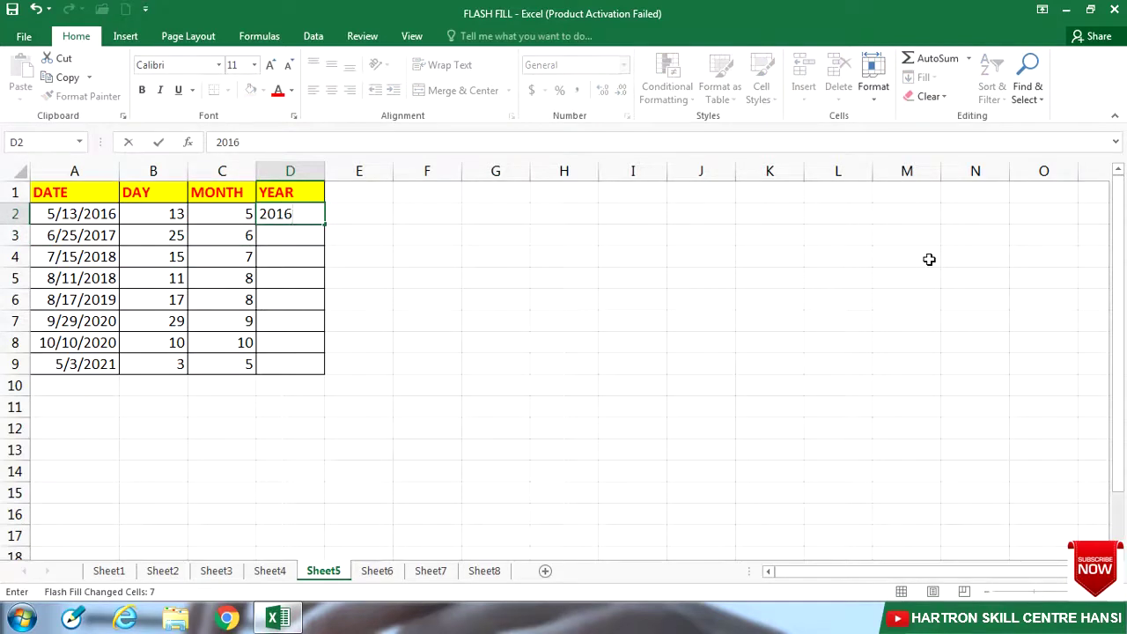
key("Return")
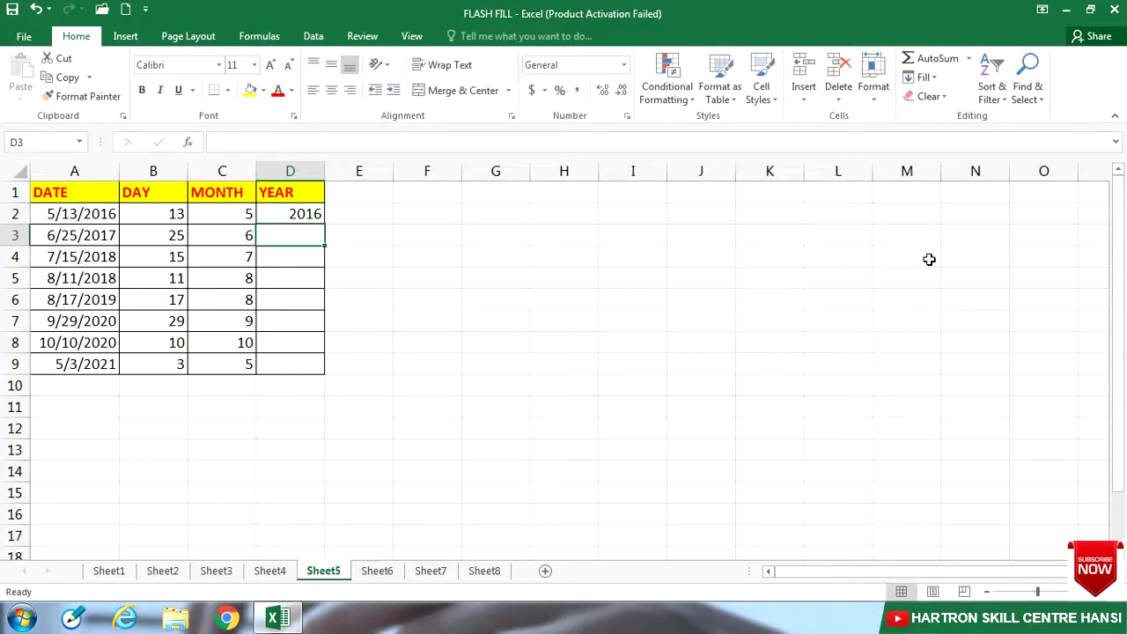
key("ctrl+e")
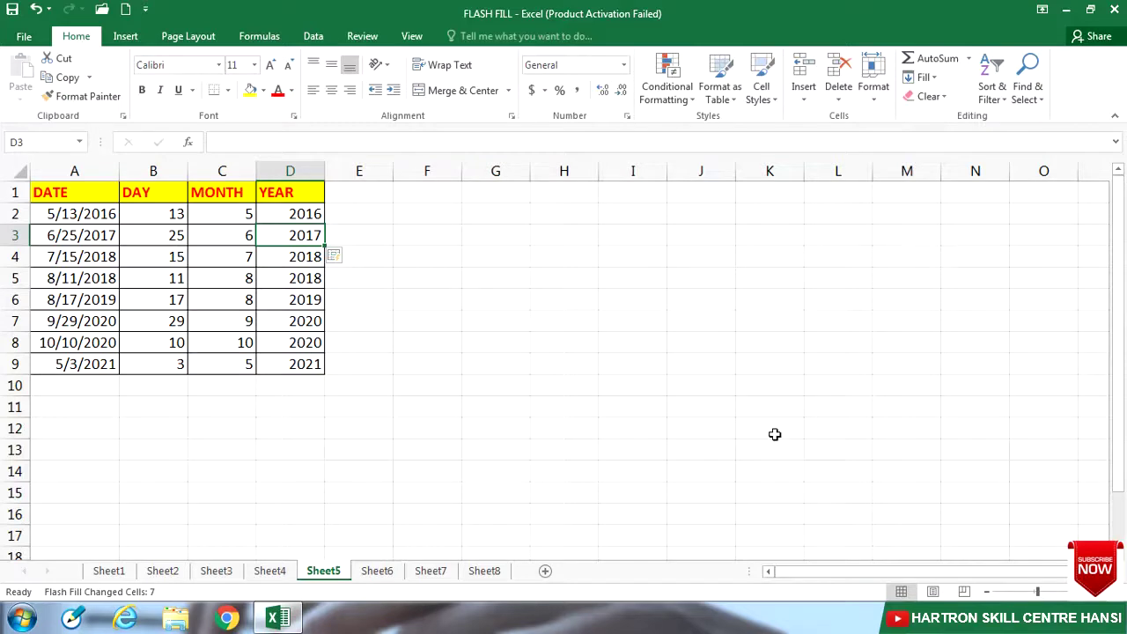
Step: On Sheet6, Flash Fill the STATE CODE column from the example 29 in B2
left_click(381, 572)
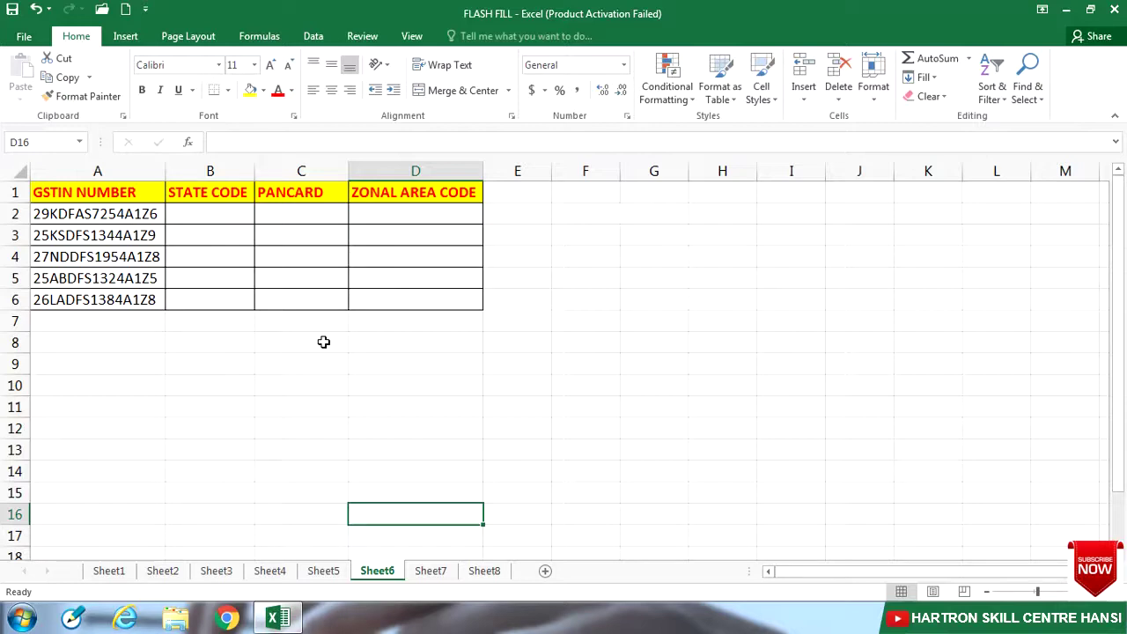
left_click(224, 214)
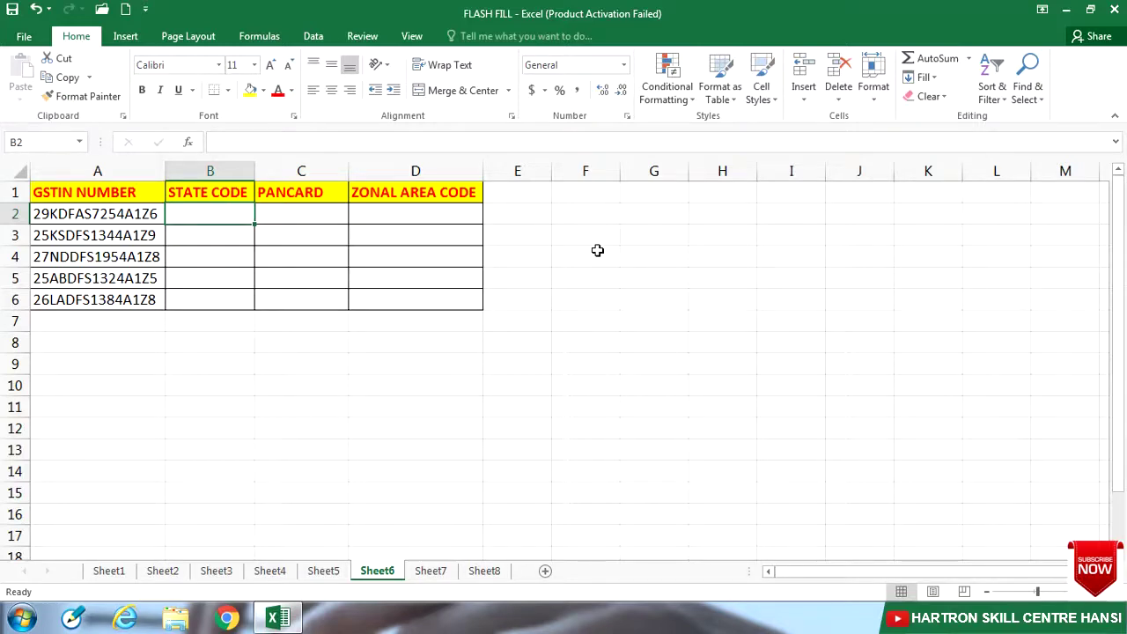
type("29")
key("Return")
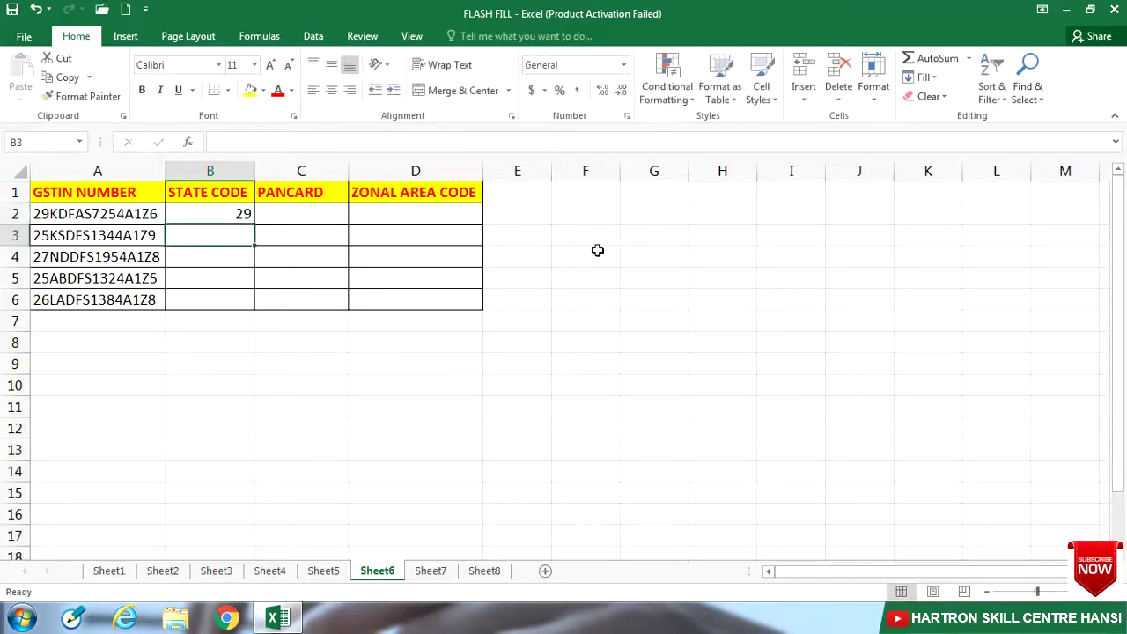
key("ctrl+e")
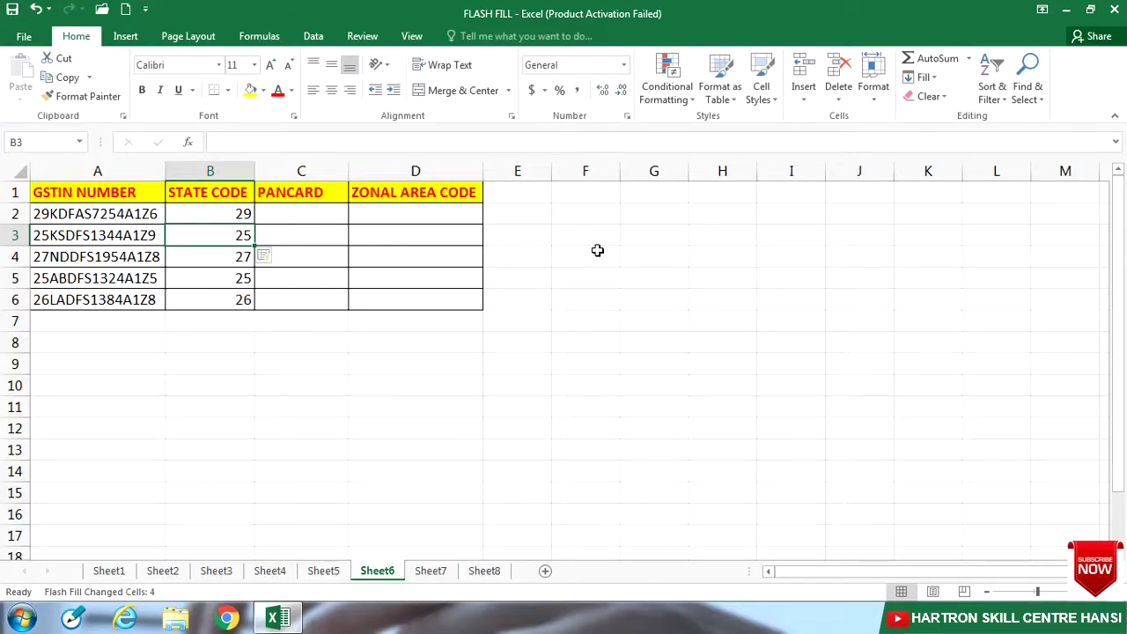
key("Right")
key("Up")
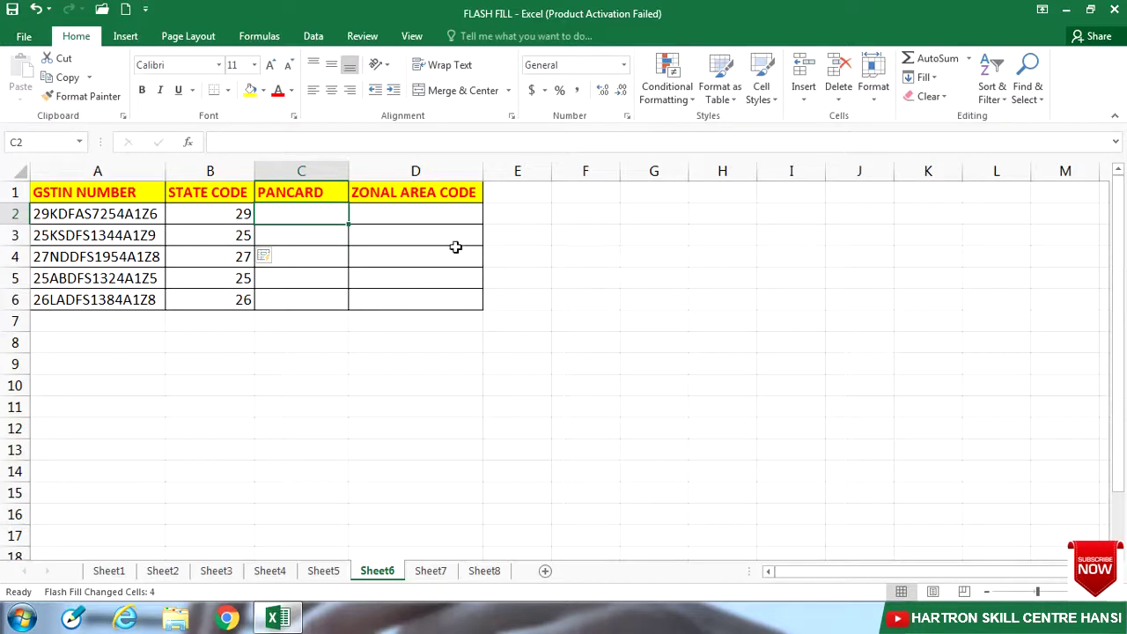
Step: Copy the first GSTIN's PAN part into C2 and Flash Fill the PANCARD column
left_click(58, 215)
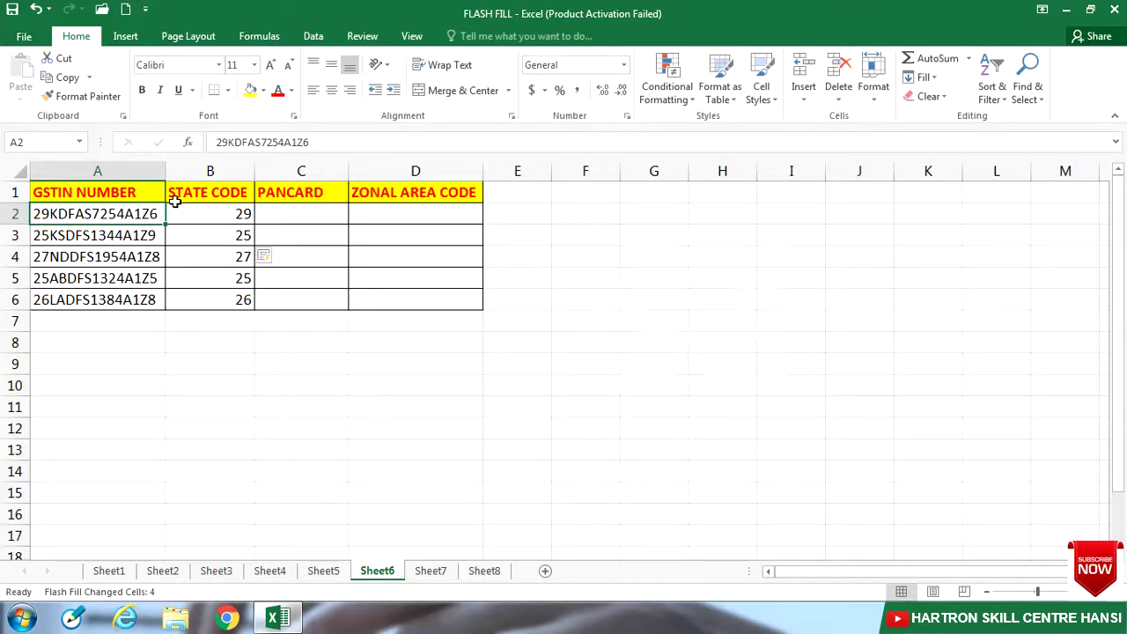
key("F2")
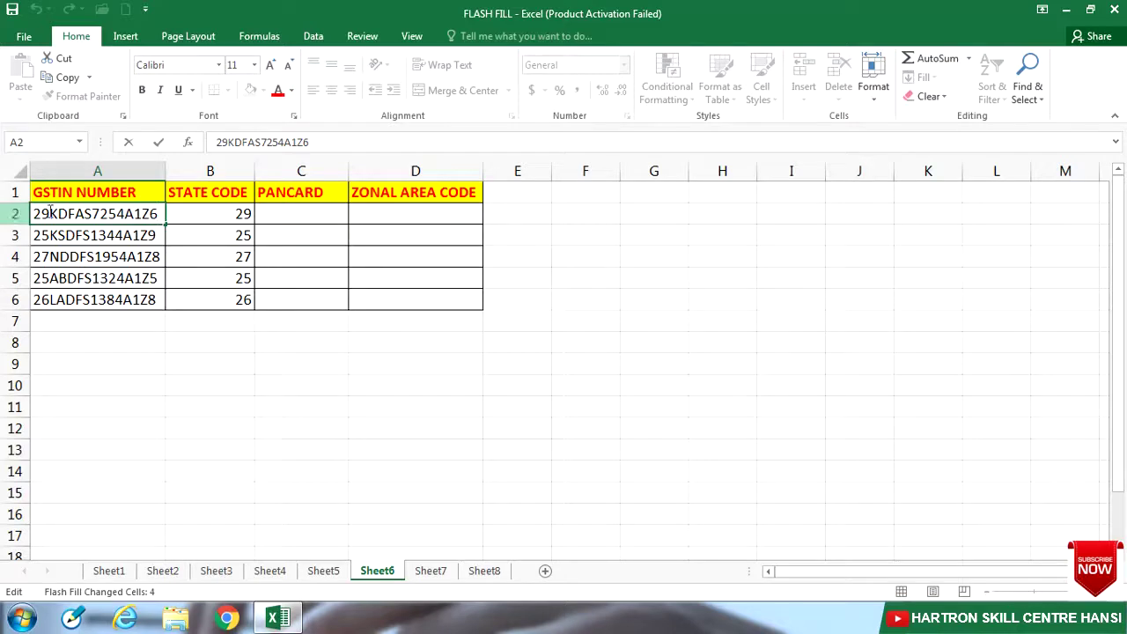
left_click_drag(50, 213, 135, 213)
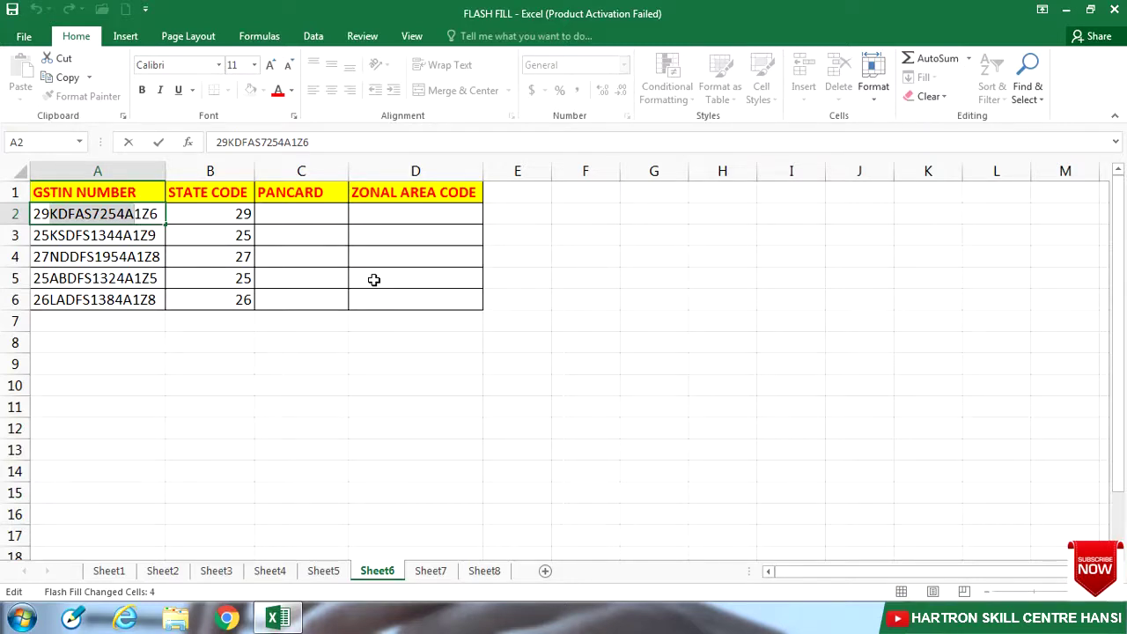
key("ctrl+c")
left_click(323, 215)
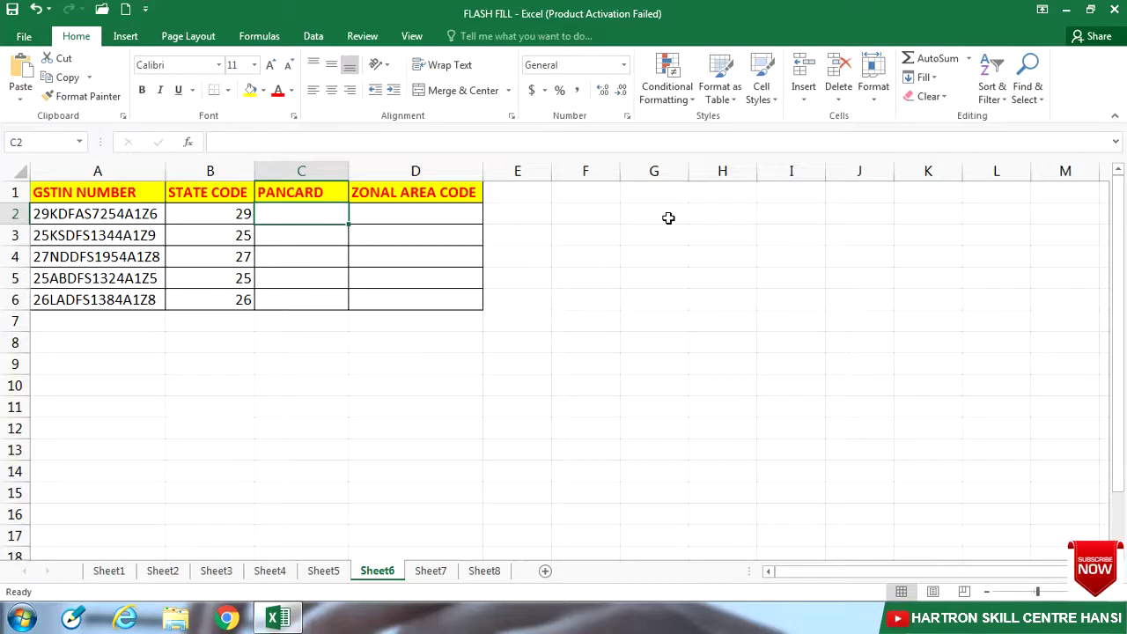
key("ctrl+v")
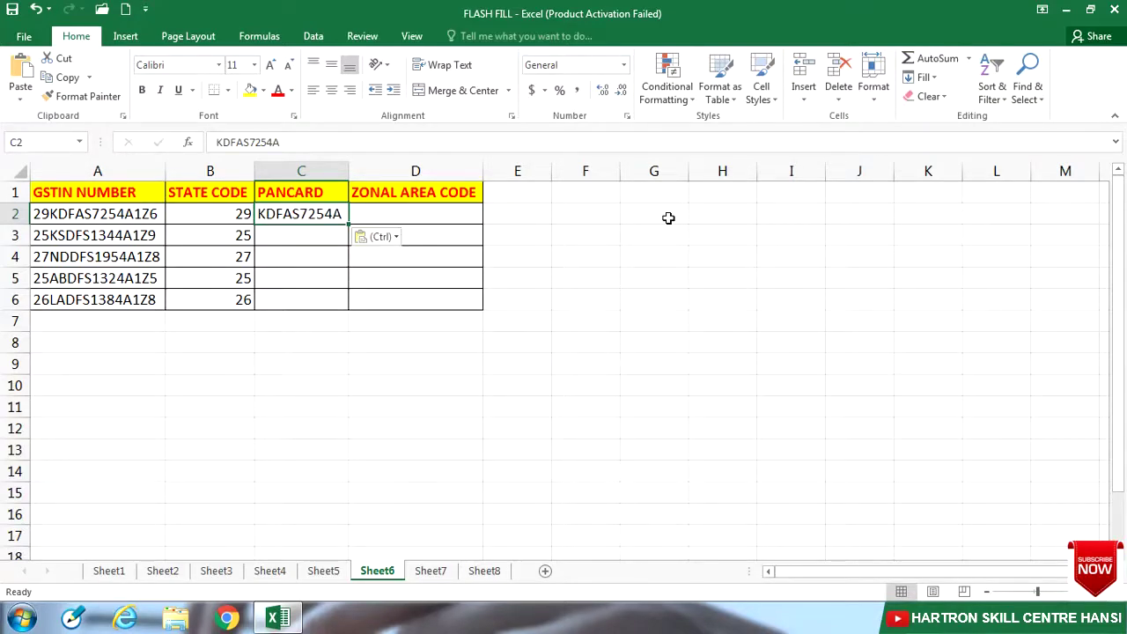
key("Down")
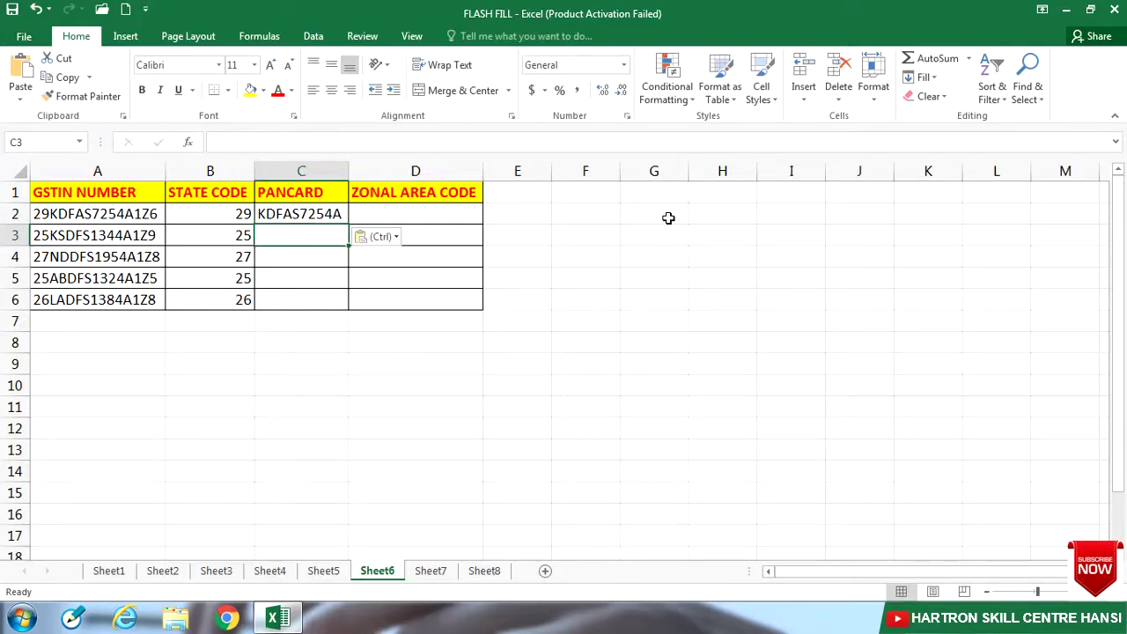
key("ctrl+e")
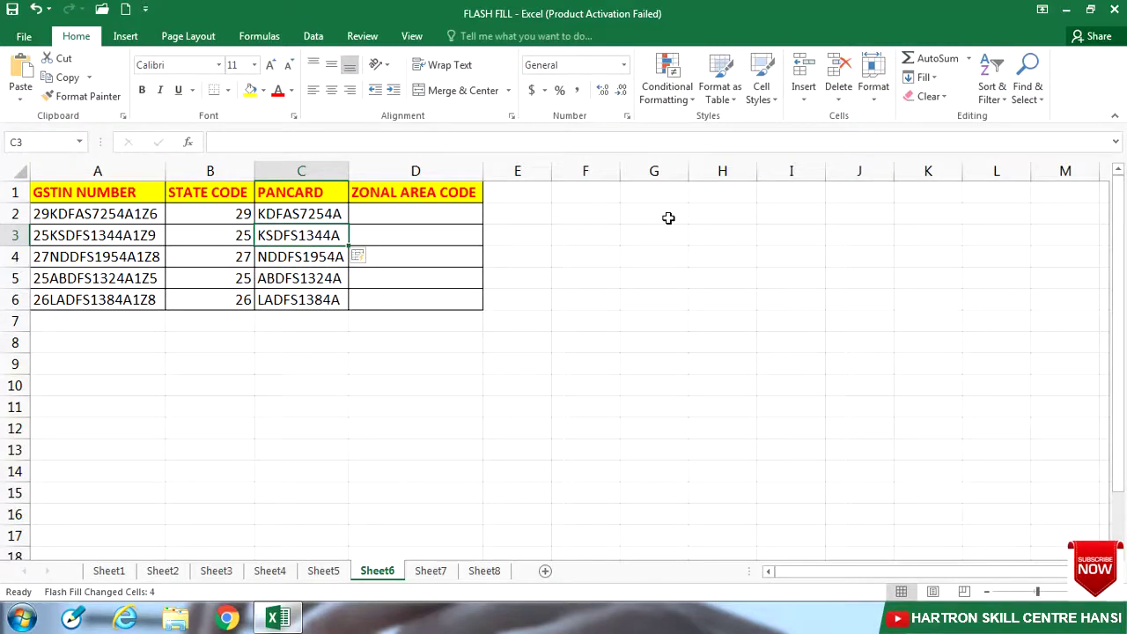
Step: Flash Fill the ZONAL AREA CODE column from the example 1Z6
left_click(463, 214)
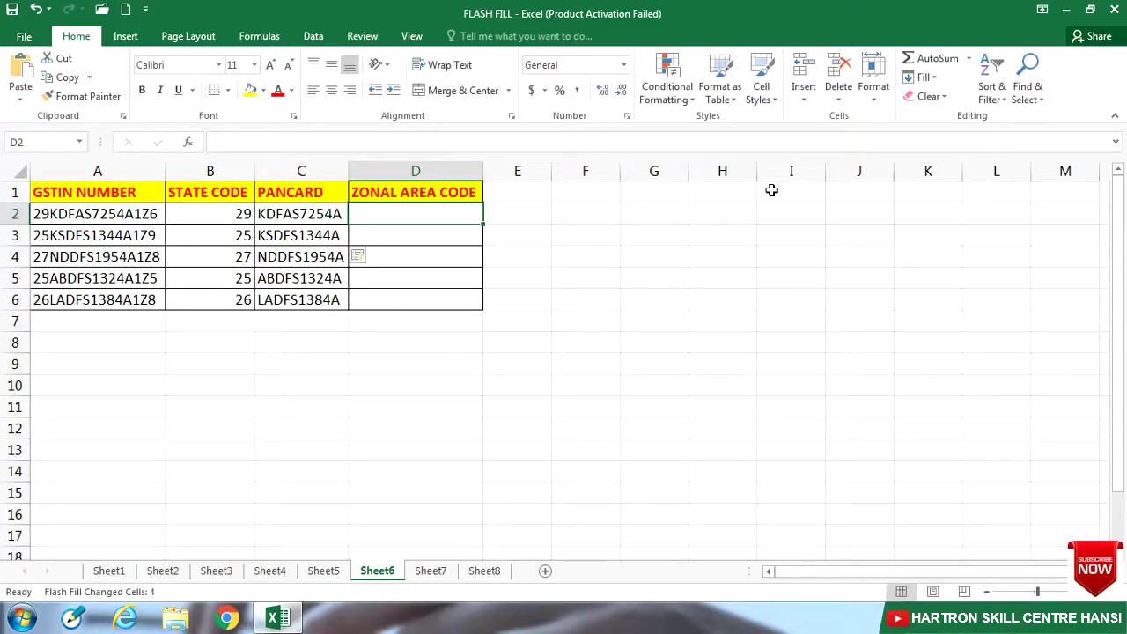
type("1Z6")
key("Return")
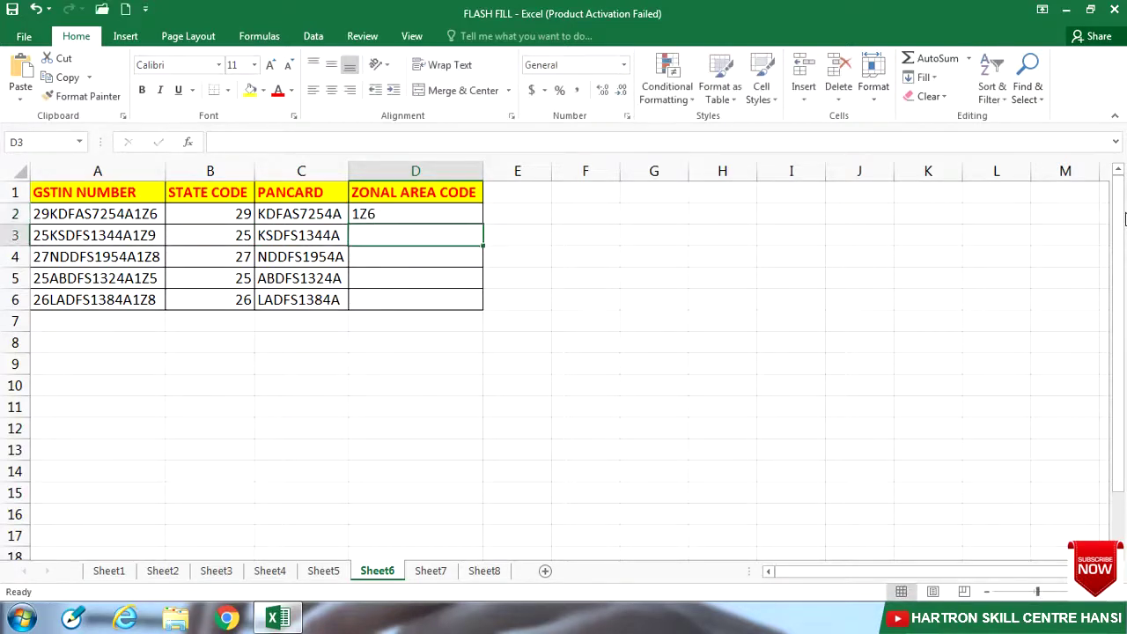
key("ctrl+e")
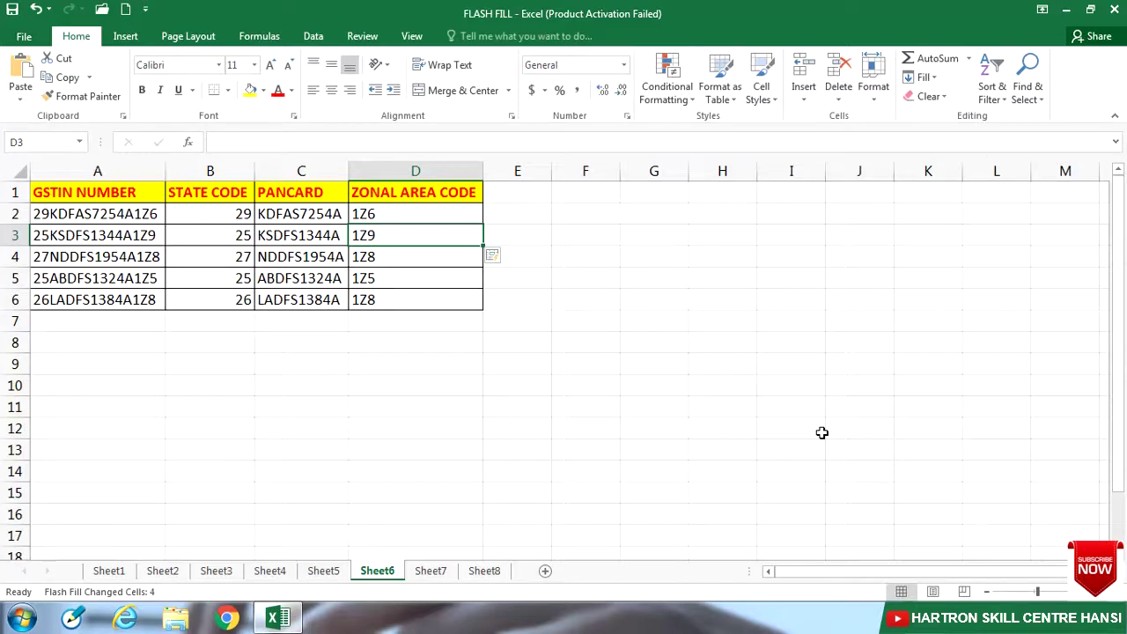
left_click(431, 570)
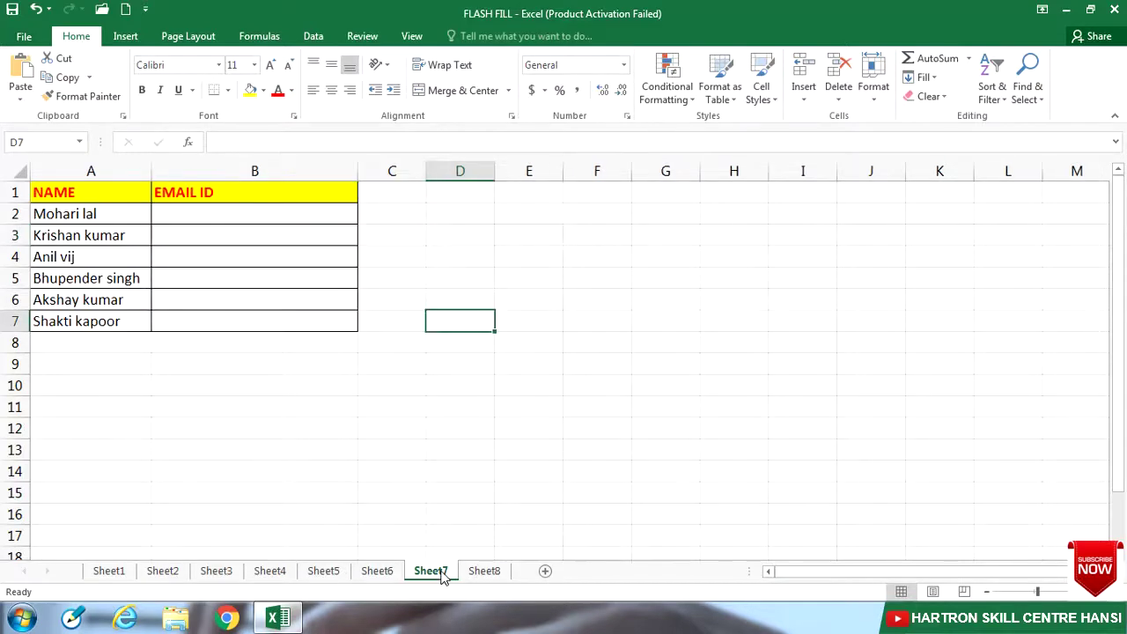
Step: Enter the first person's name-based Gmail address in B2, then Flash Fill the other five email IDs
left_click(245, 211)
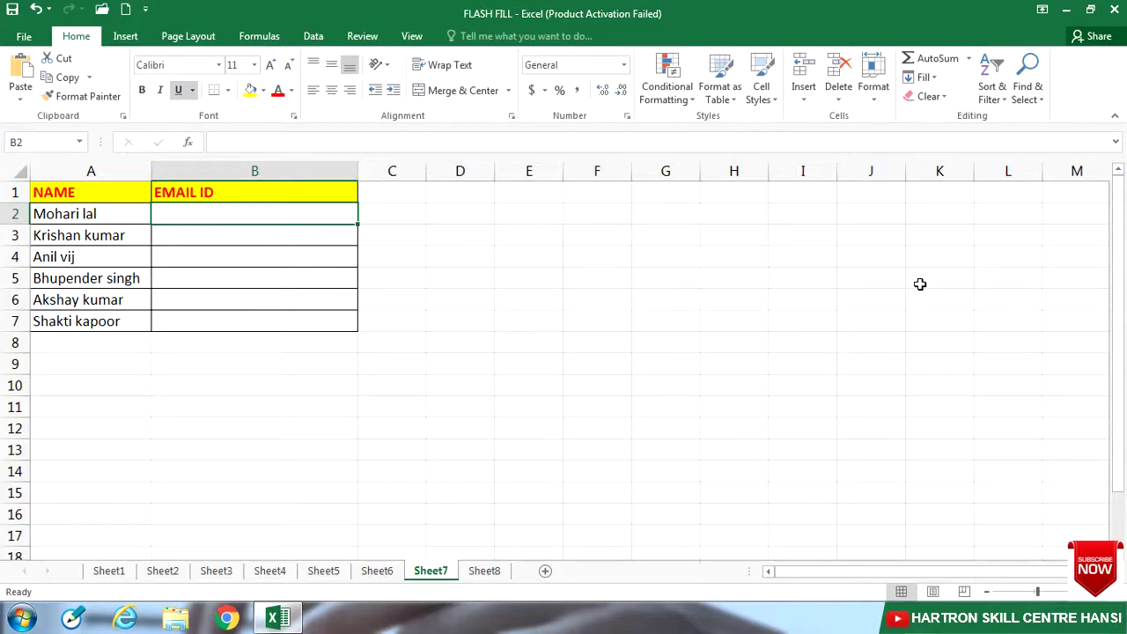
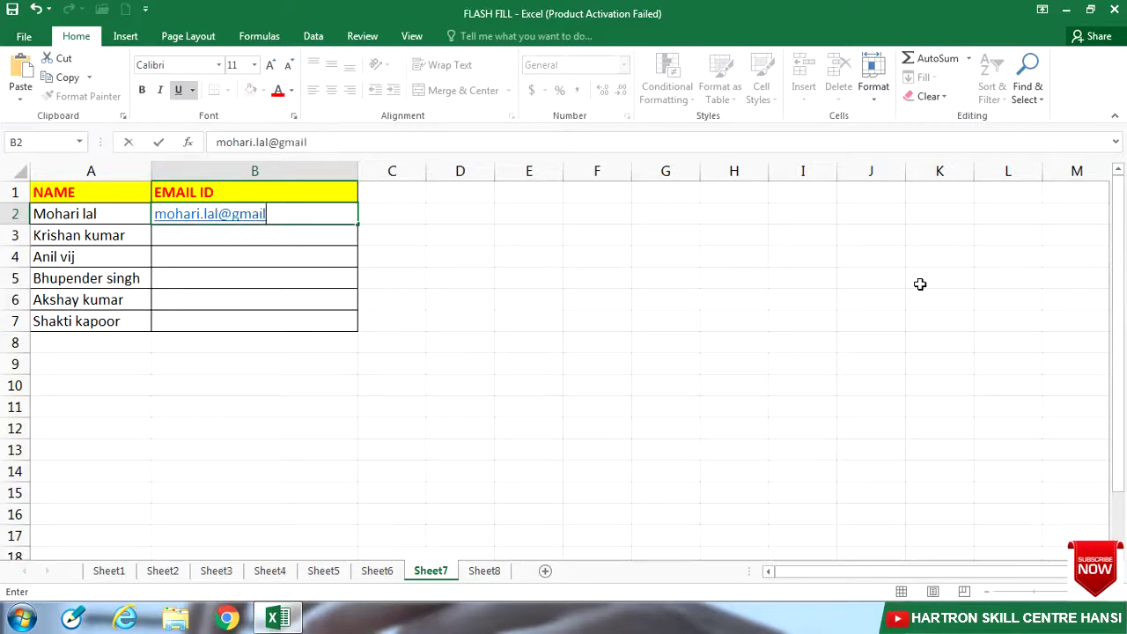
key("Return")
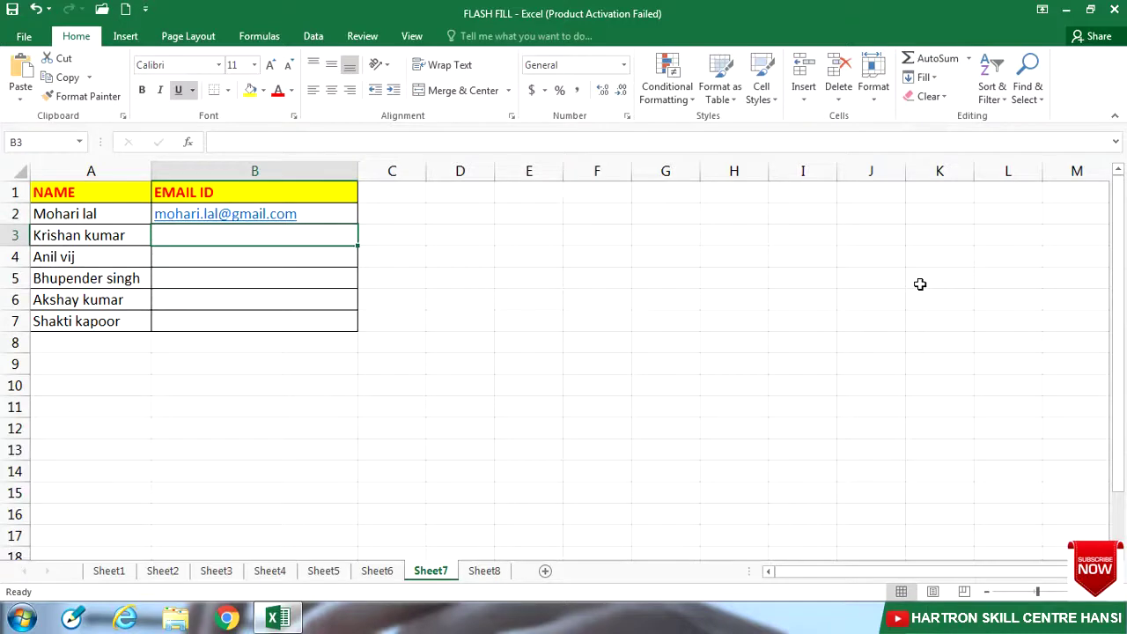
key("ctrl+e")
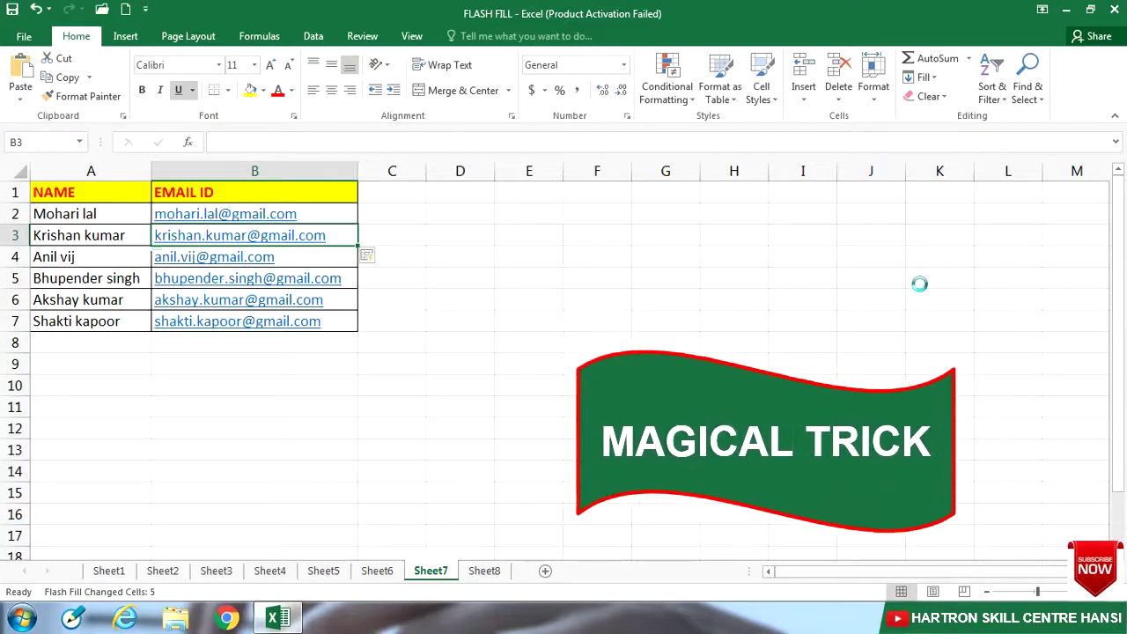
left_click(496, 572)
Step: Write the first contact number in B2 as '+91 XXXX XXX XXX', then Flash Fill the other six
left_click(285, 214)
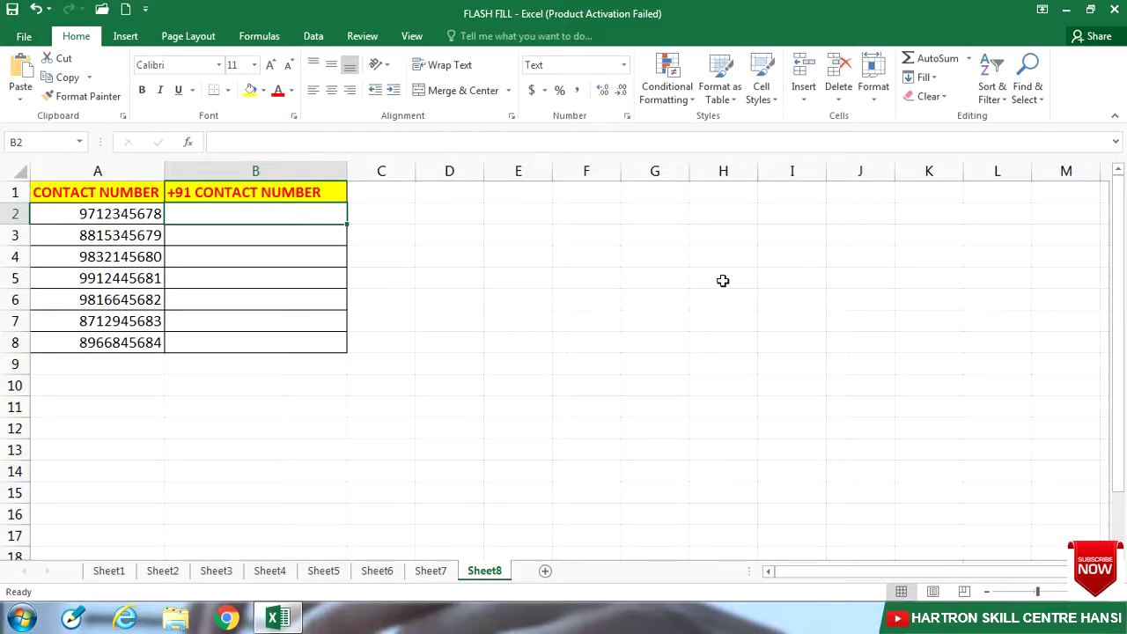
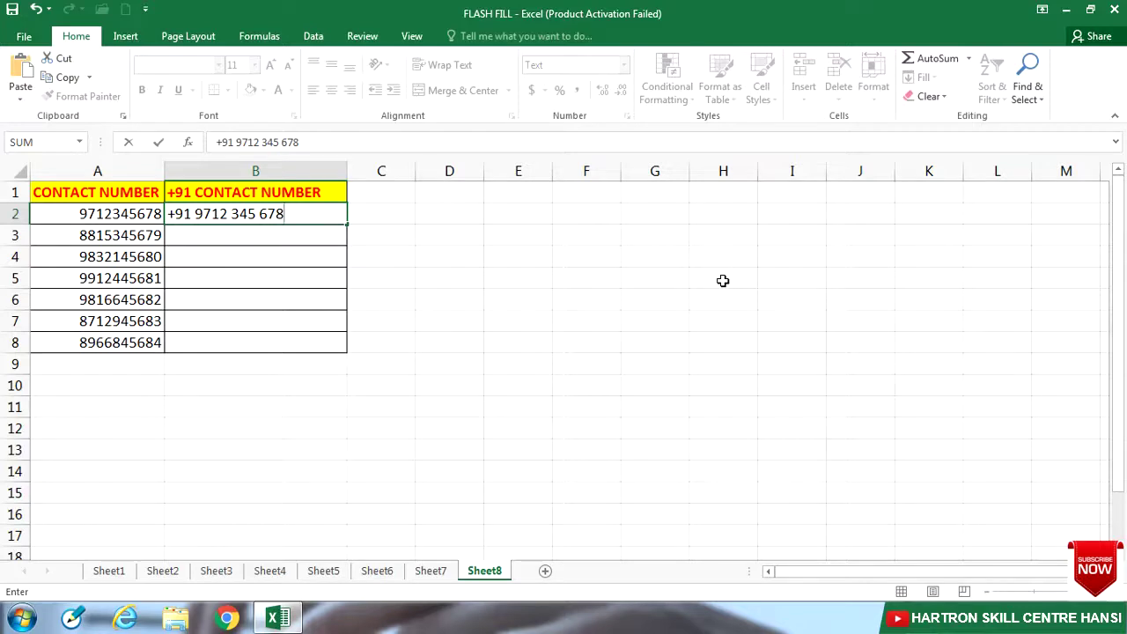
key("Return")
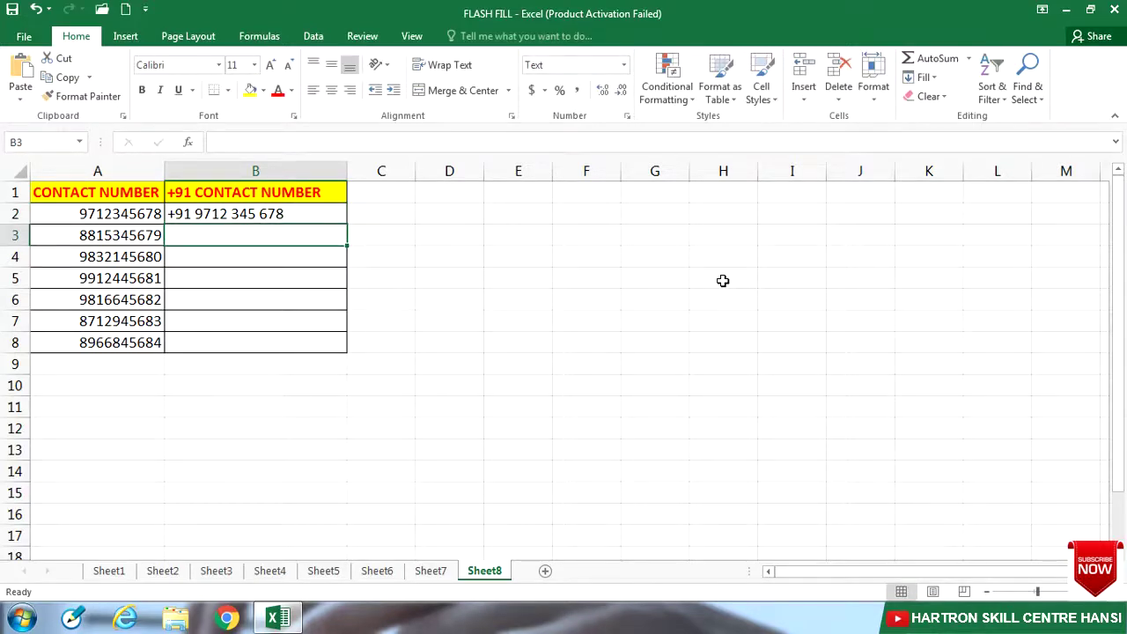
key("ctrl+e")
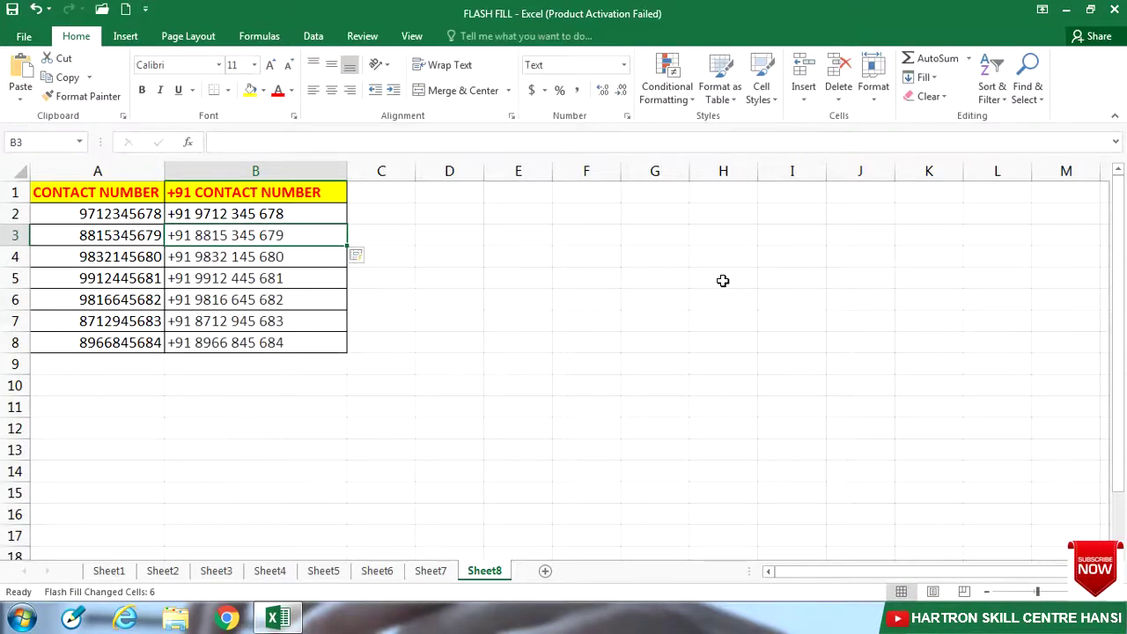